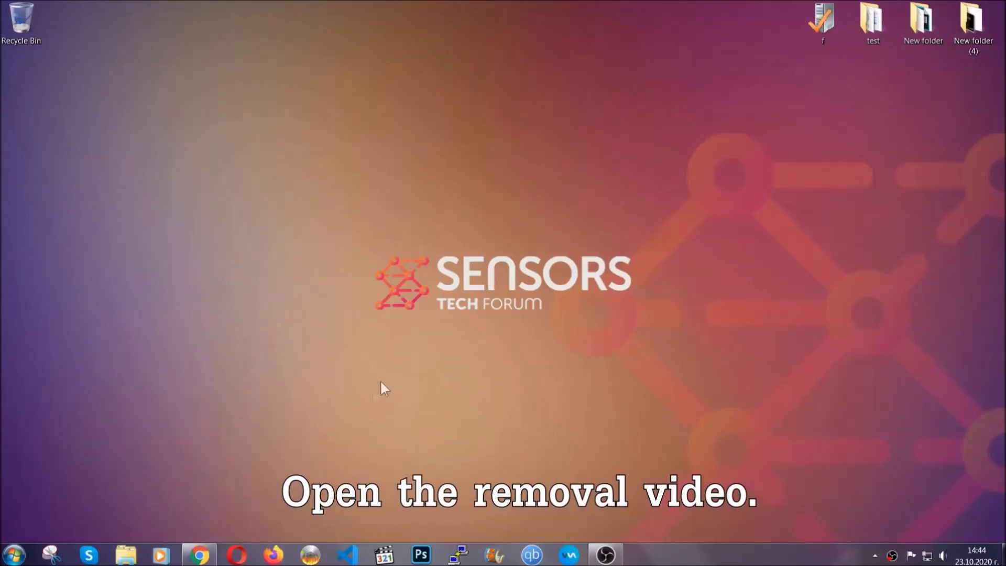
# Open the SensorsTechForum article linked under the ransomware removal video and download SpyHunter-Installer.exe.
pyautogui.click(199, 557)
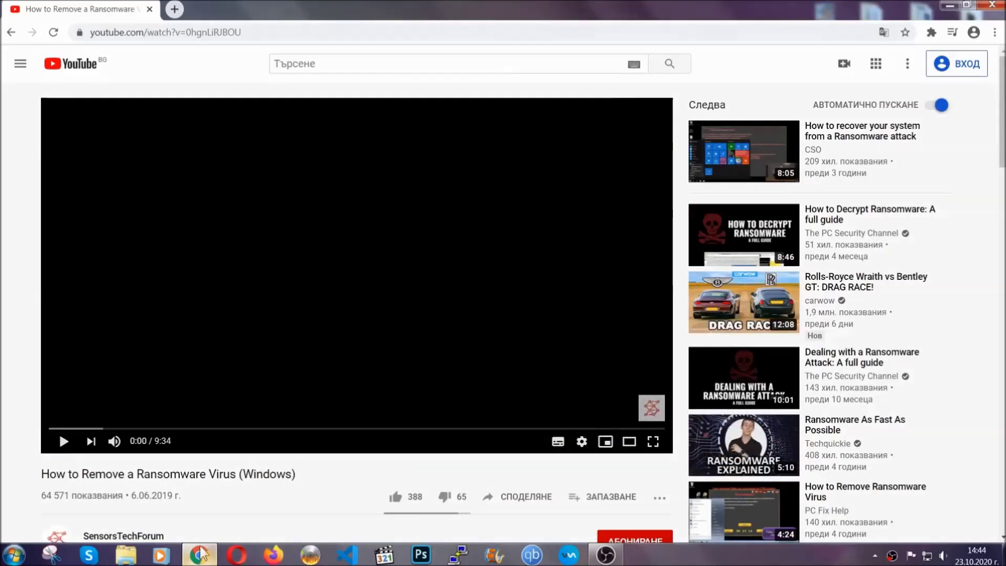
pyautogui.scroll(-4, 185, 430)
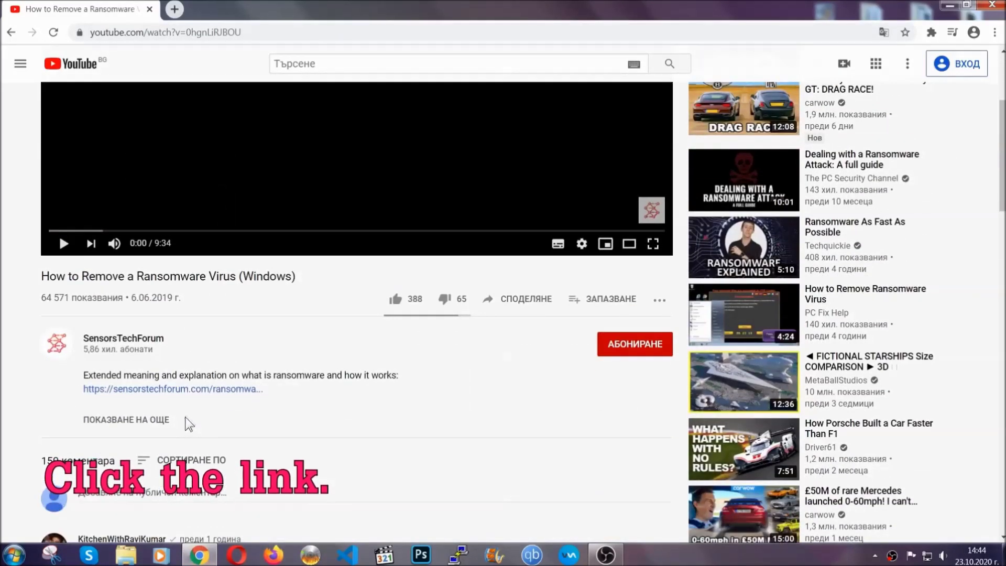
pyautogui.click(204, 399)
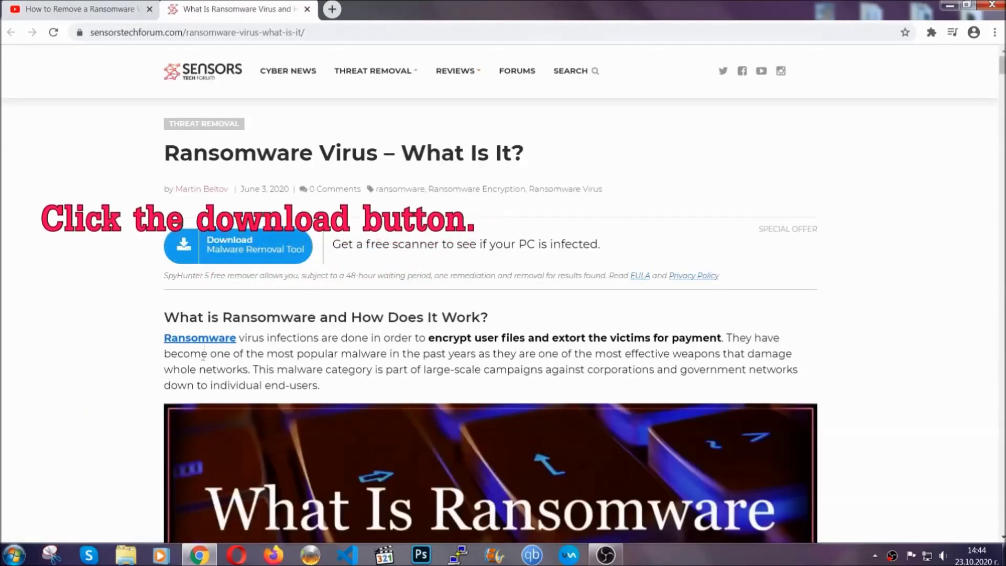
pyautogui.click(231, 252)
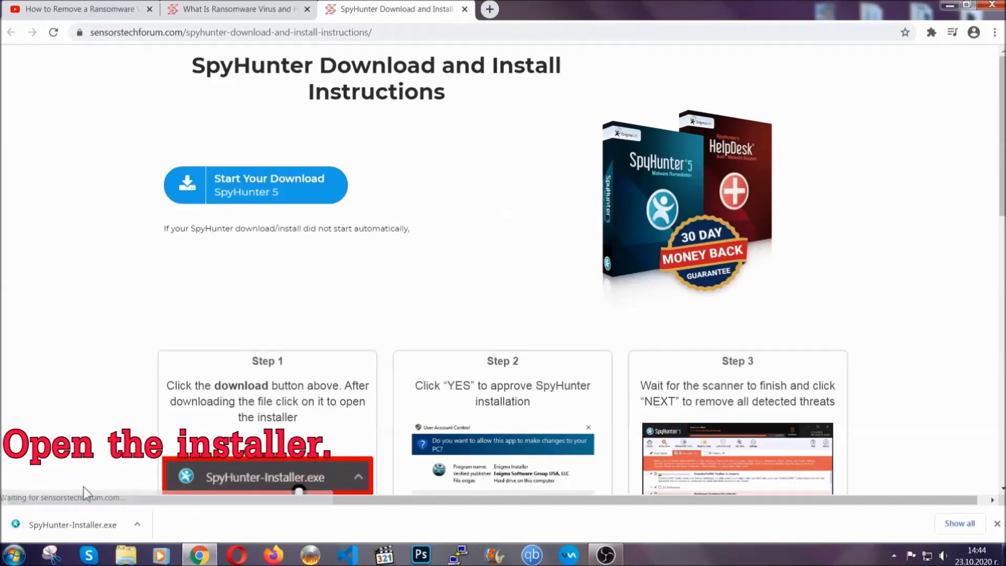
# Run SpyHunter-Installer.exe in English, accept the EULA and Privacy Policy, and install SpyHunter 5.
pyautogui.click(71, 525)
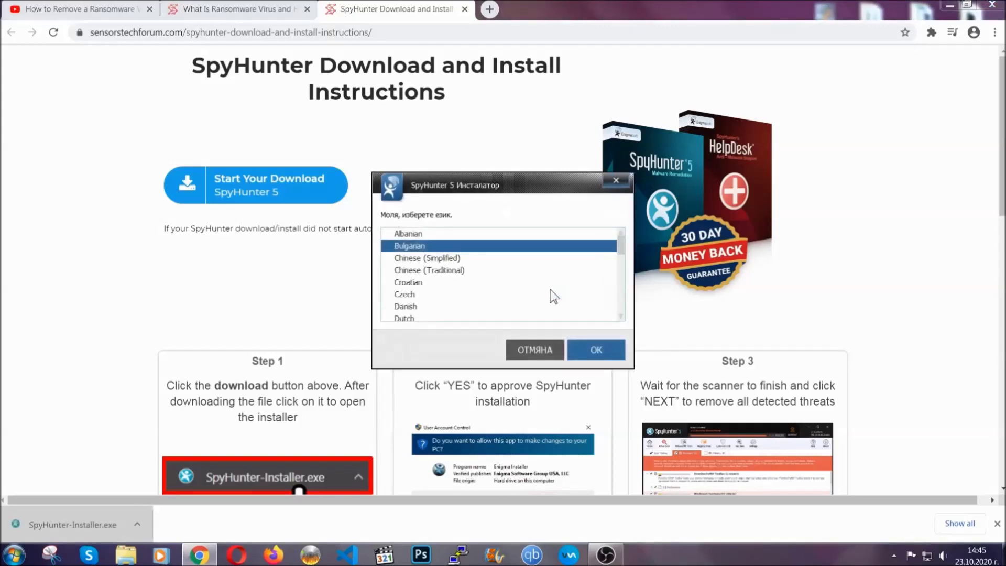
pyautogui.scroll(-1, 515, 288)
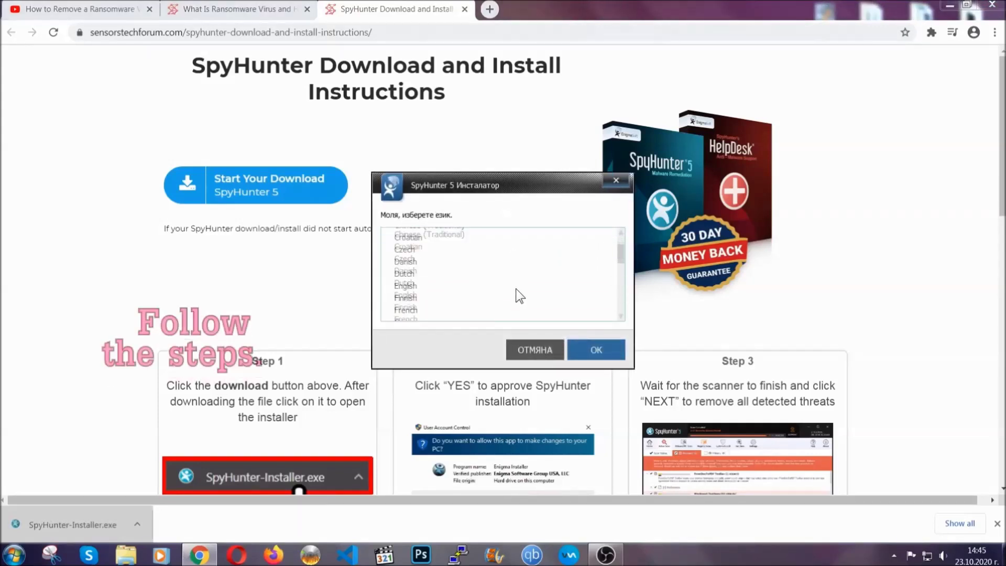
pyautogui.click(472, 286)
pyautogui.click(584, 348)
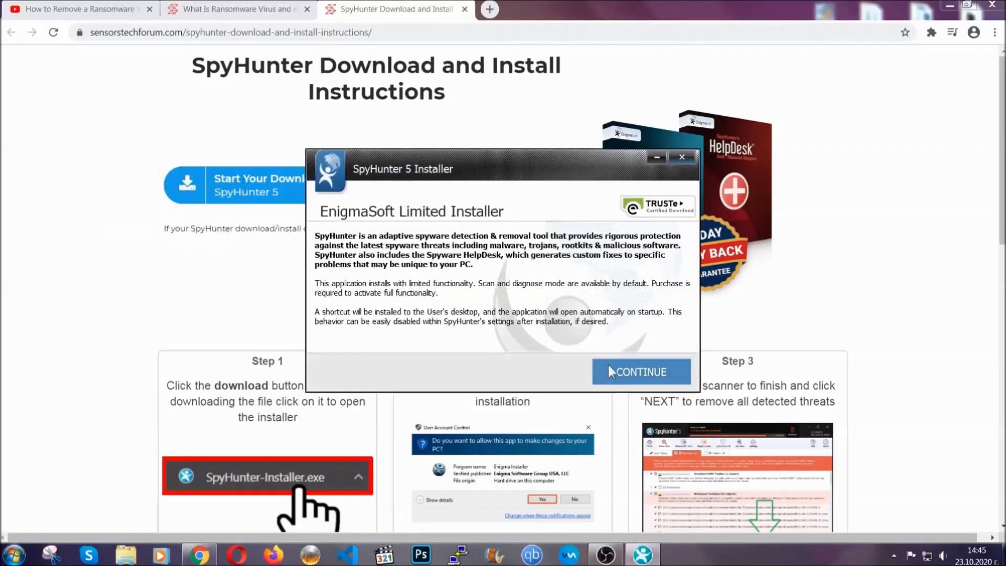
pyautogui.click(608, 366)
pyautogui.click(576, 339)
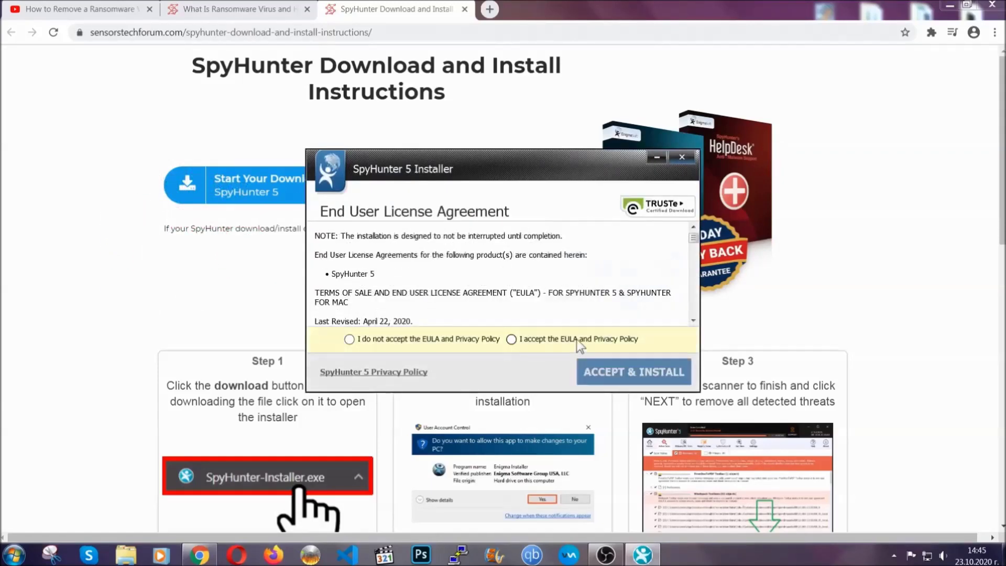
pyautogui.click(600, 367)
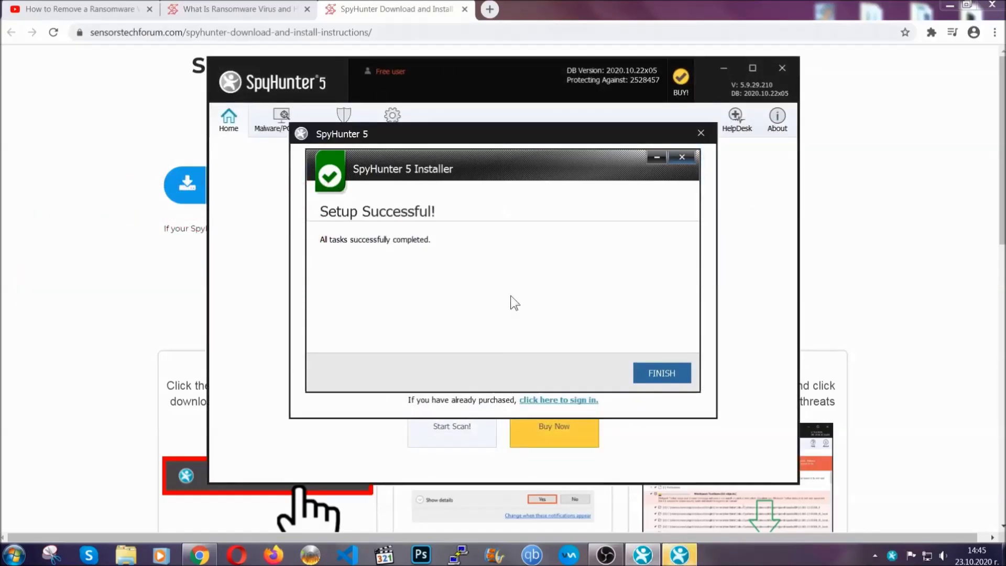
# Finish SpyHunter 5 setup, let the scan complete, and tick the PUPs checkbox for Keygen.exe.
pyautogui.click(645, 376)
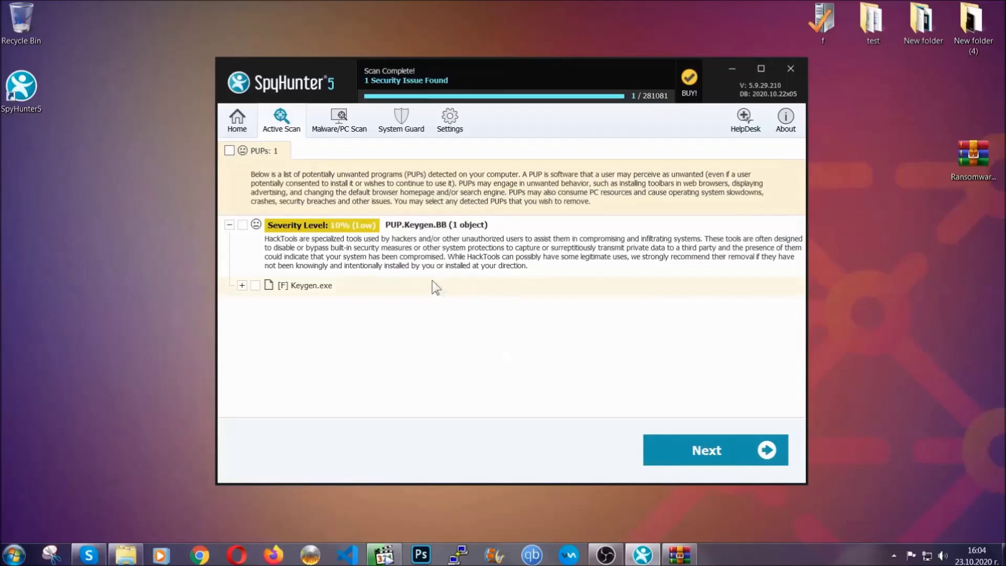
pyautogui.click(230, 151)
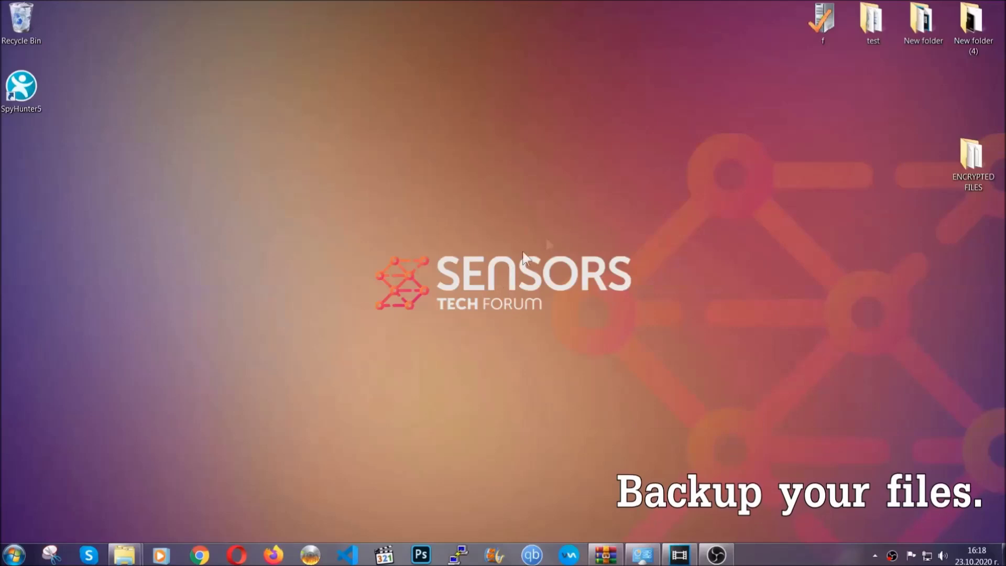
# Copy all six .efji files from the ENCRYPTED FILES folder.
pyautogui.doubleClick(966, 161)
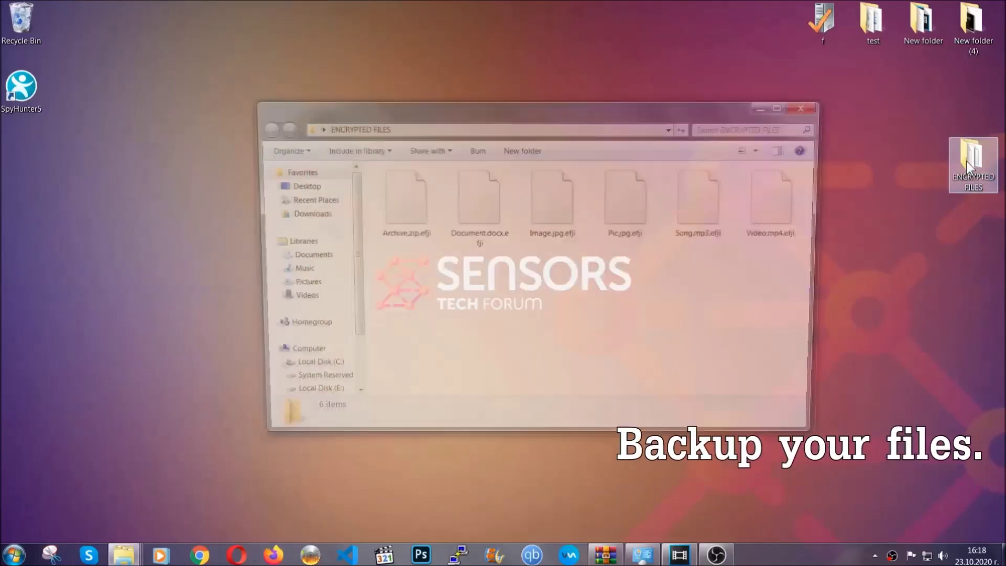
pyautogui.moveTo(373, 263); pyautogui.dragTo(788, 186)
pyautogui.rightClick(787, 186)
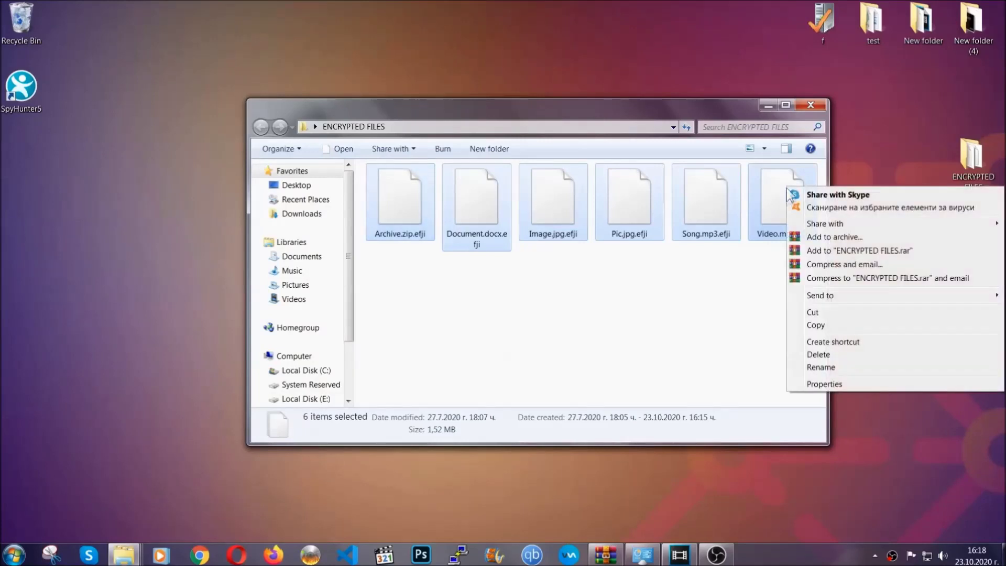
pyautogui.click(810, 328)
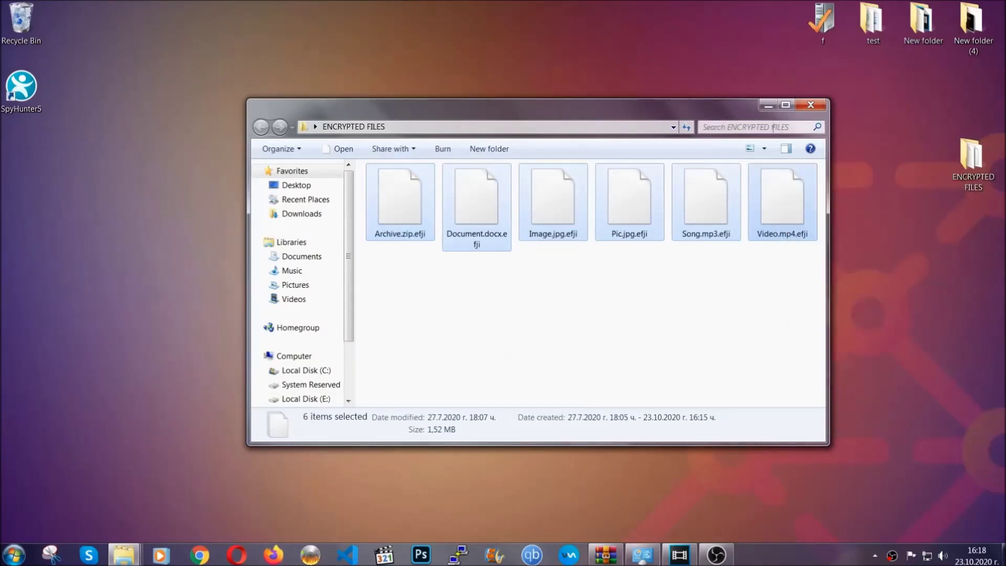
# Paste the six copied files onto FLASH DRIVE (H:) and close the drive window.
pyautogui.click(768, 105)
pyautogui.click(13, 554)
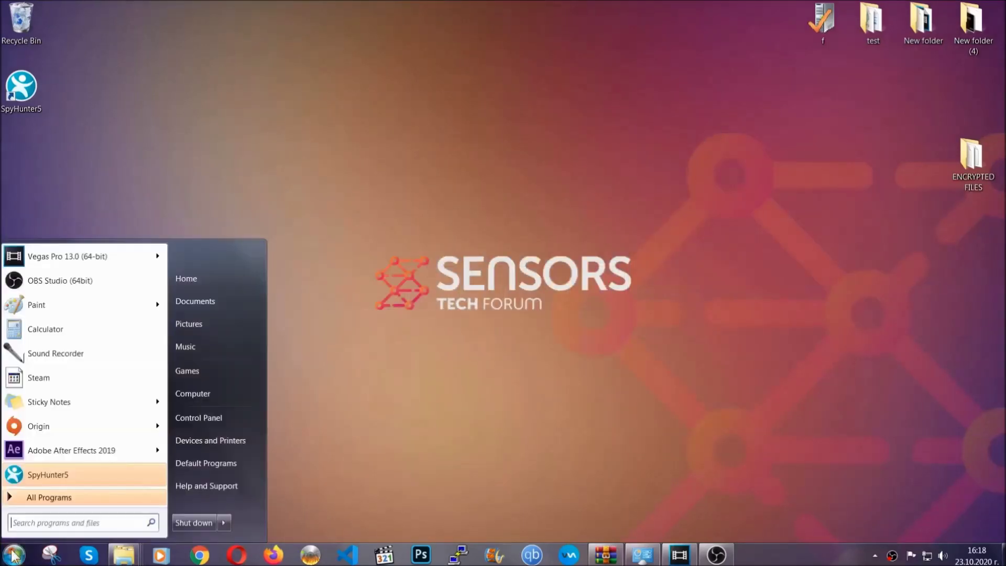
pyautogui.click(191, 394)
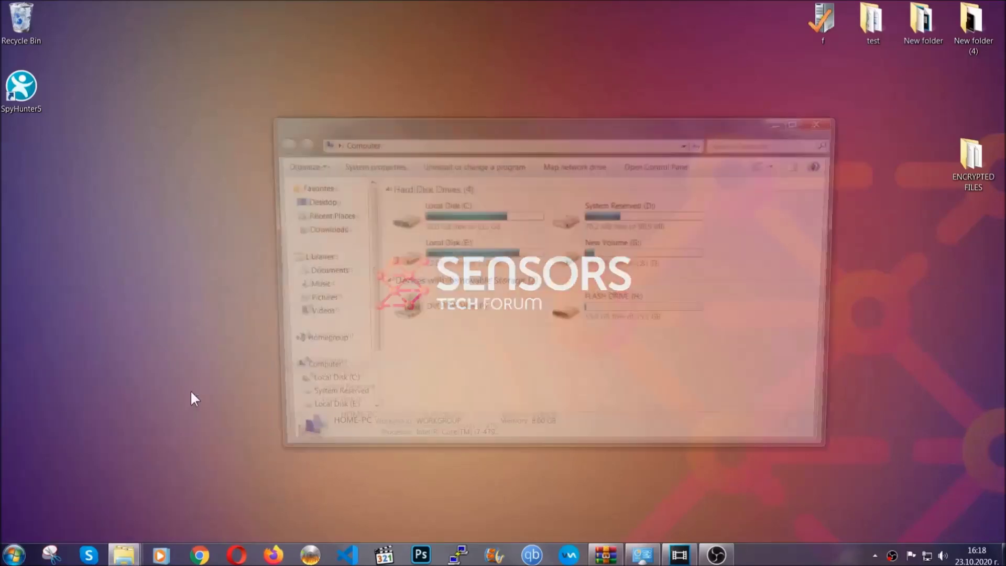
pyautogui.doubleClick(634, 308)
pyautogui.rightClick(435, 234)
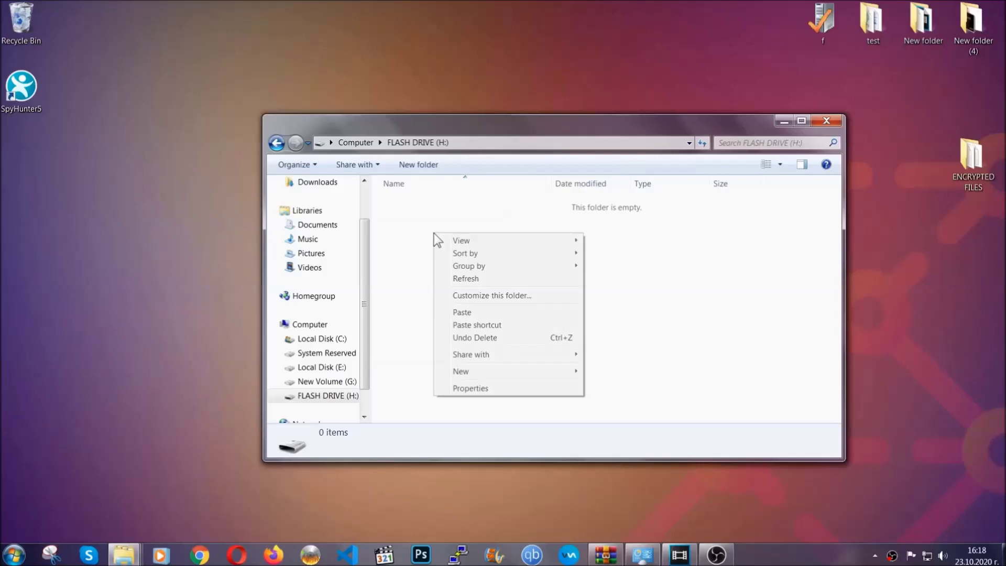
pyautogui.click(458, 313)
pyautogui.click(458, 314)
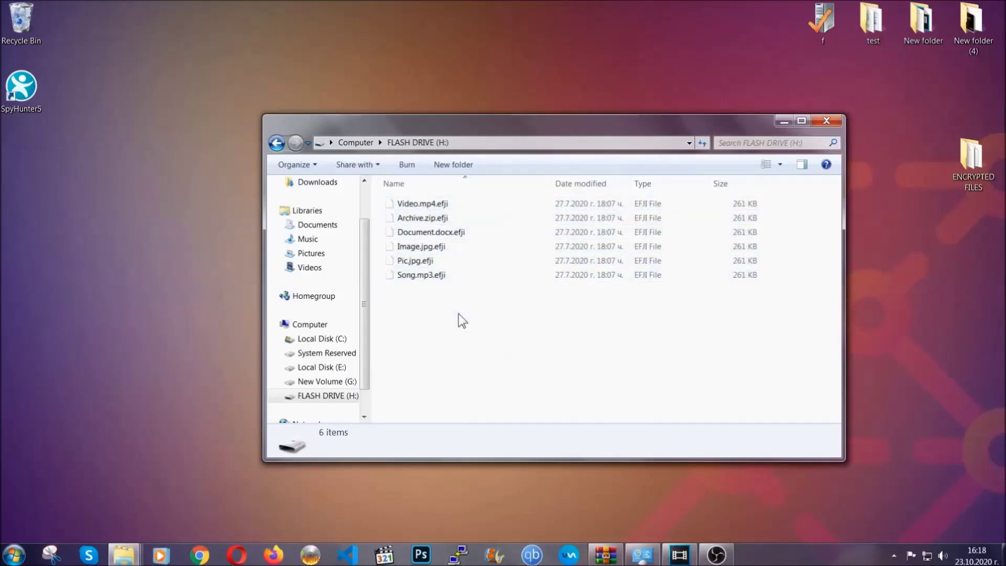
pyautogui.click(829, 120)
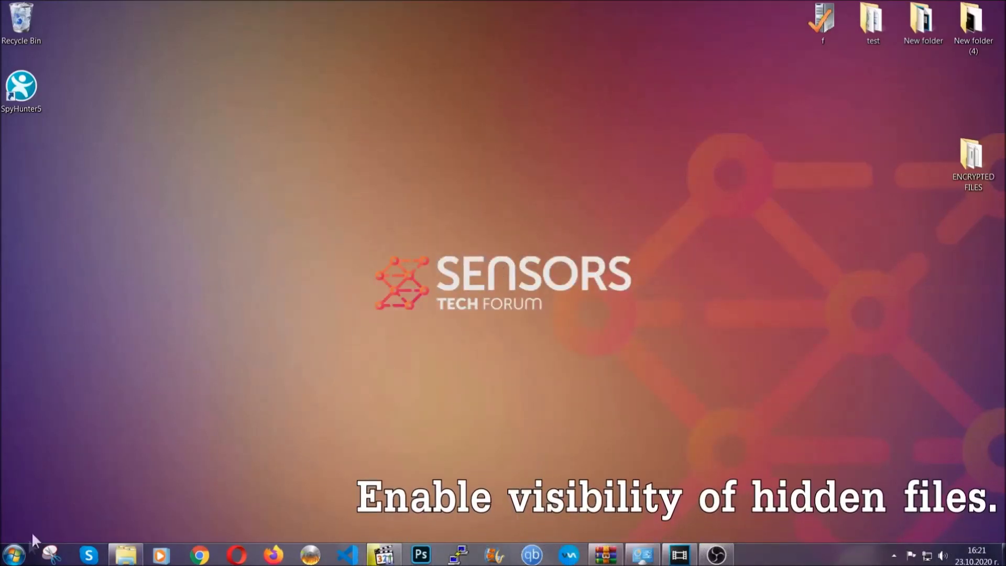
# Find 'hidden files and folders' in Start search and apply 'Show hidden files, folders, and drives'.
pyautogui.click(14, 554)
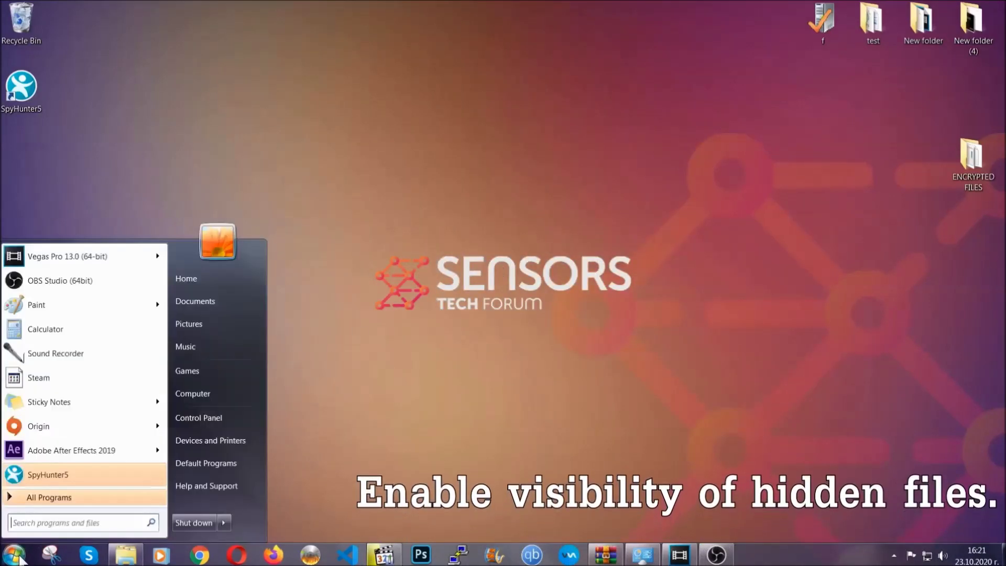
pyautogui.click(42, 524)
pyautogui.write('showh')
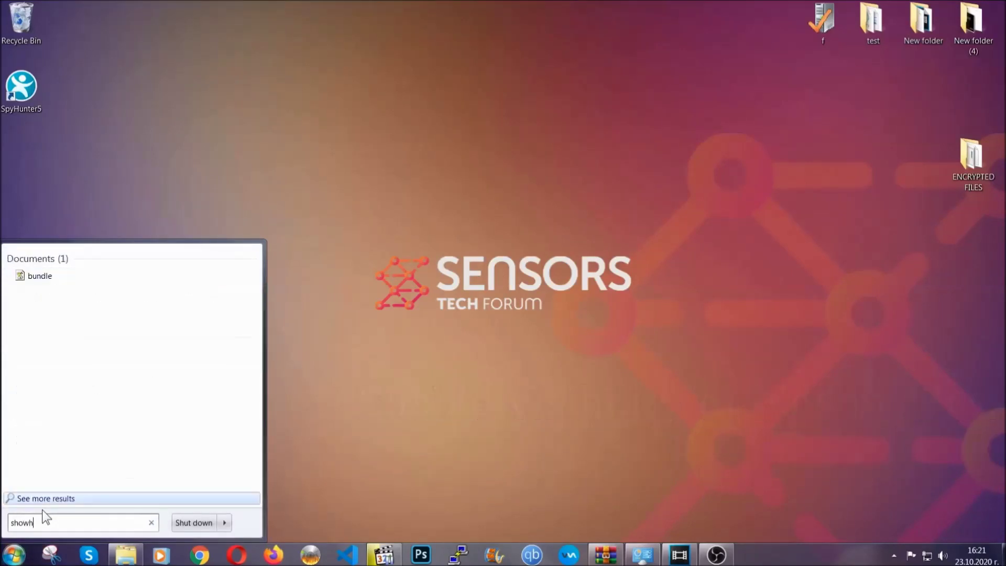
pyautogui.press('BackSpace')
pyautogui.write('h')
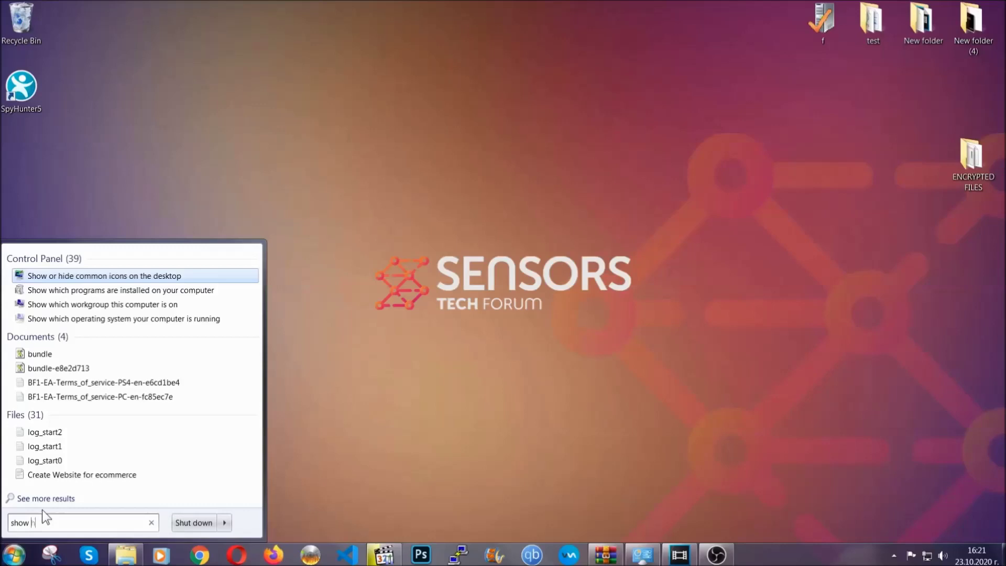
pyautogui.write('idden files and folders')
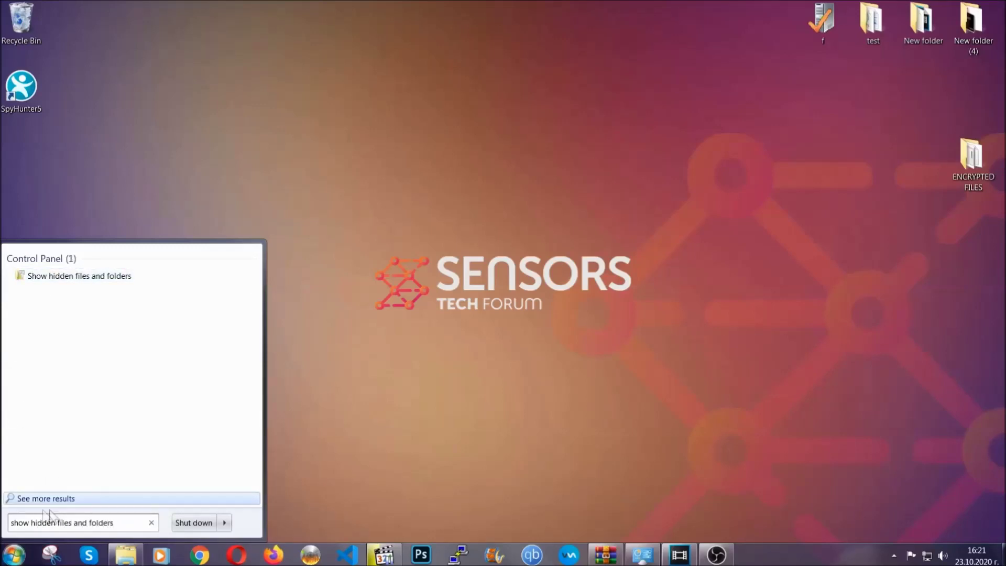
pyautogui.click(119, 277)
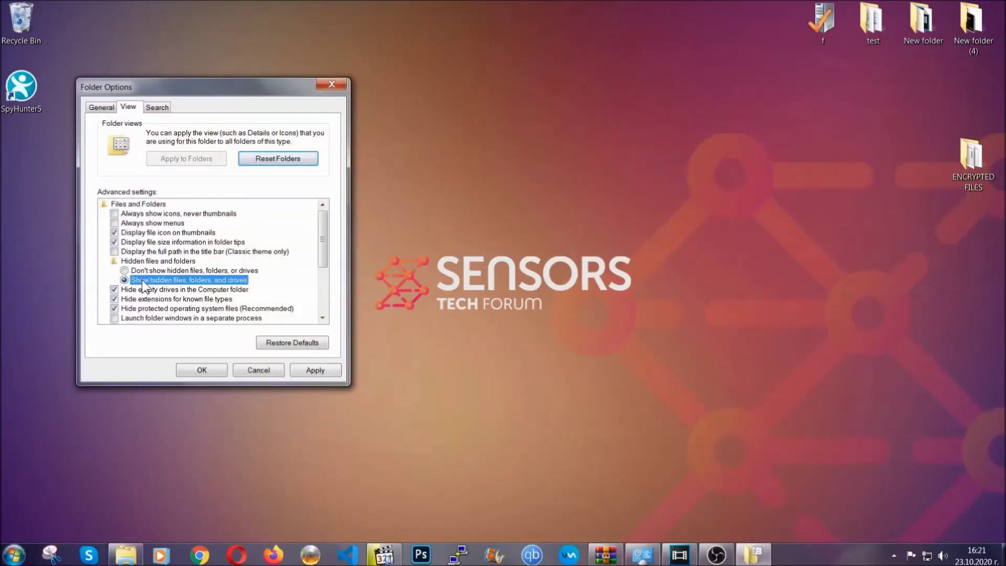
pyautogui.click(312, 373)
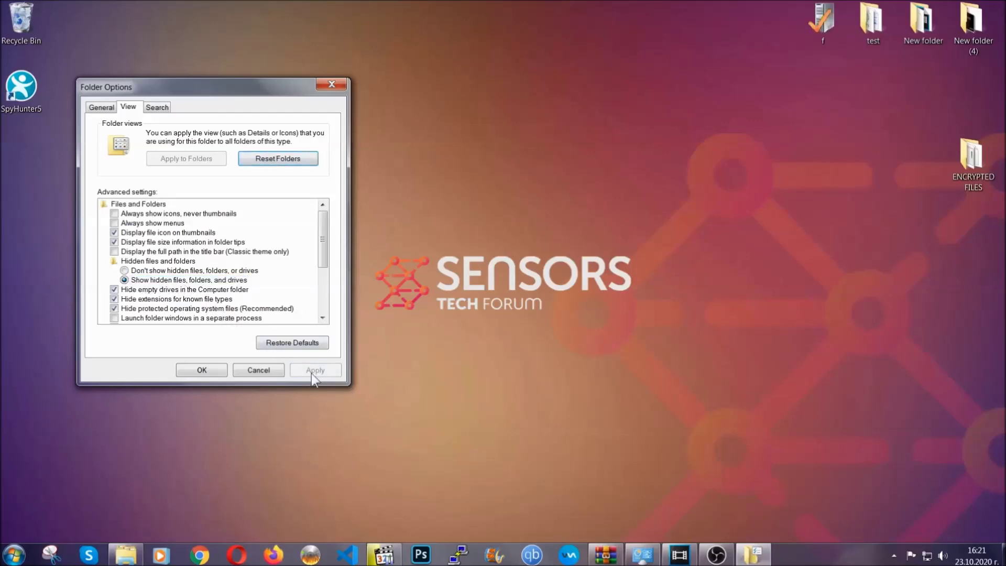
pyautogui.click(199, 370)
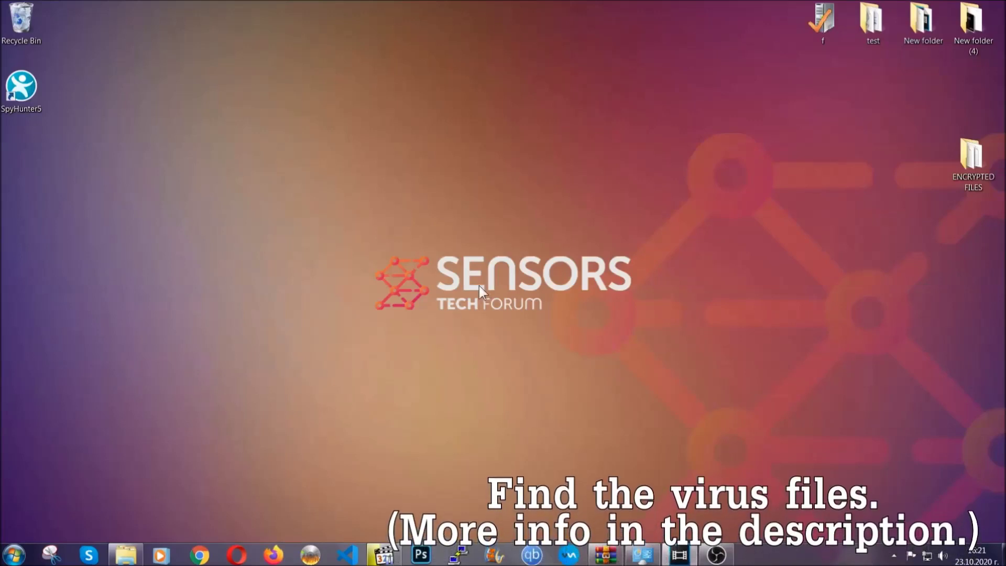
# Search Computer for 'fileextension:exe Example Virus Name'.
pyautogui.click(12, 555)
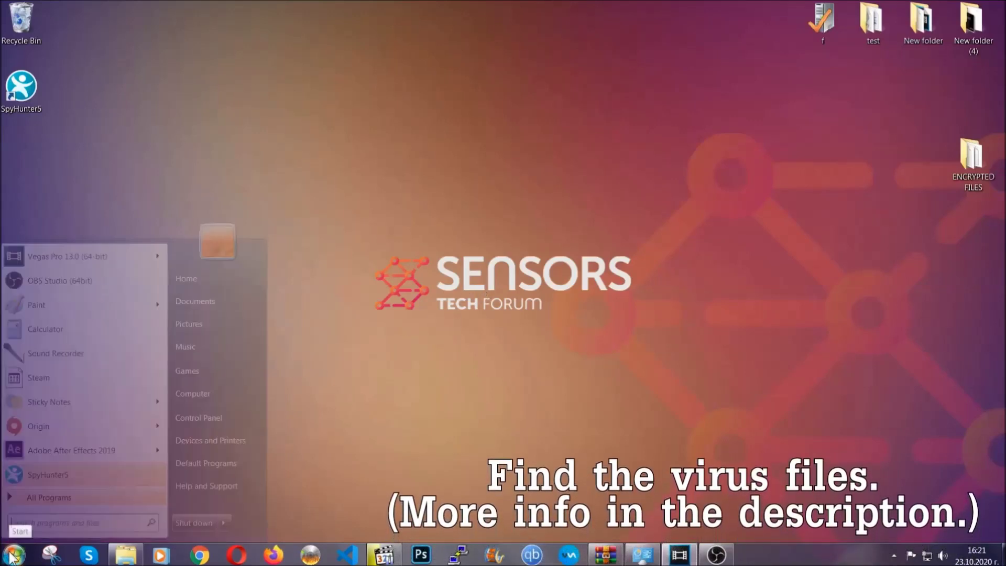
pyautogui.click(207, 394)
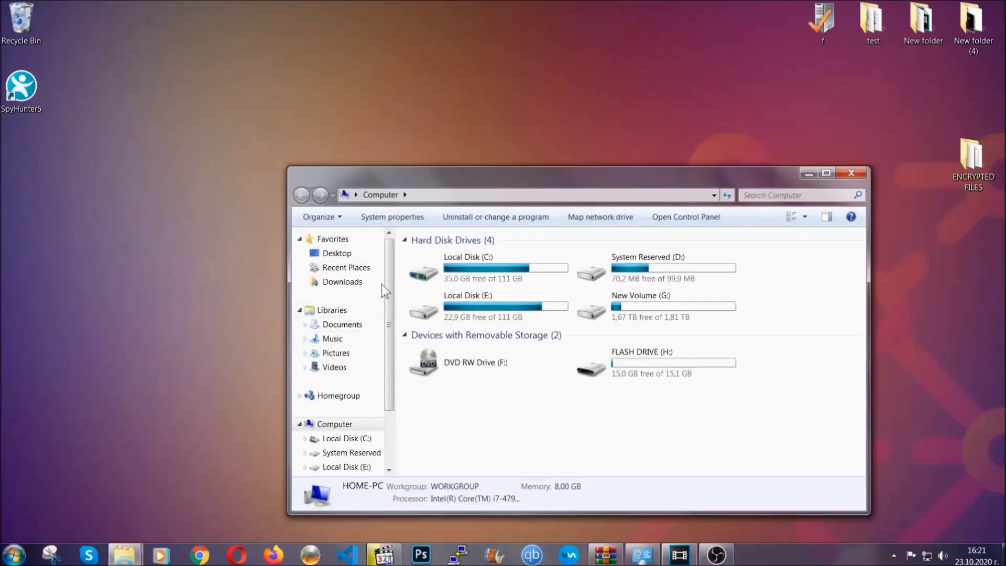
pyautogui.moveTo(542, 184); pyautogui.dragTo(481, 134)
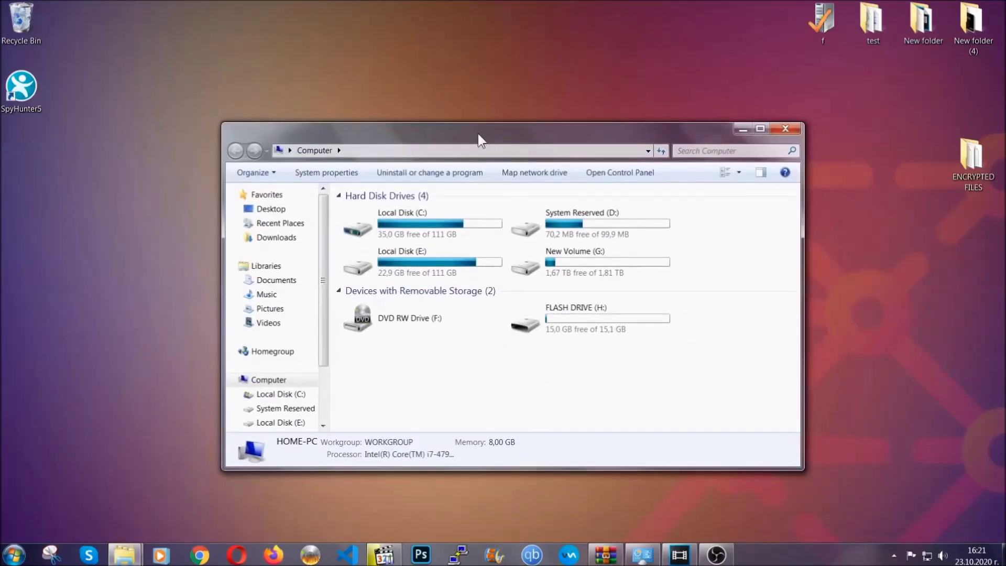
pyautogui.click(687, 150)
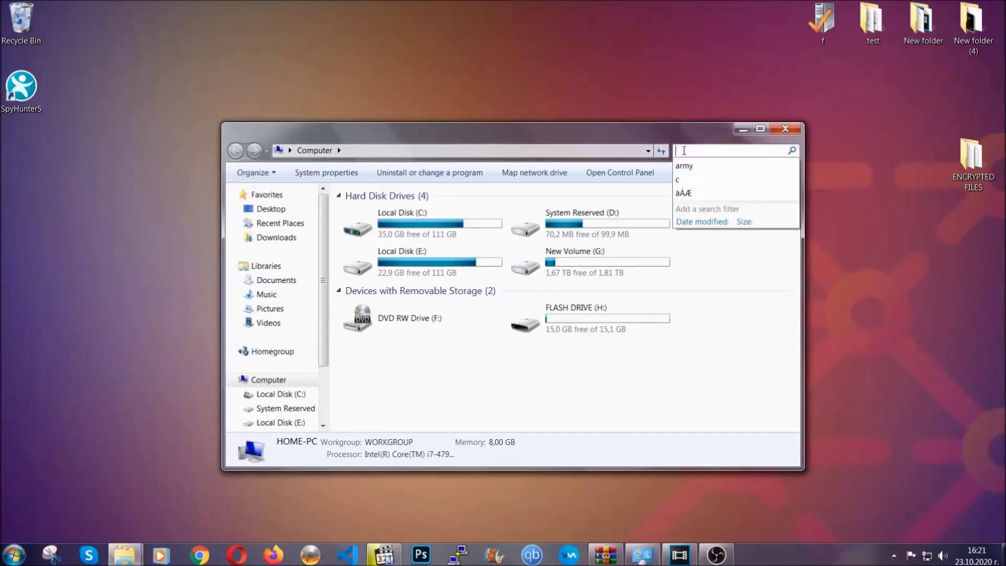
pyautogui.write('fileex')
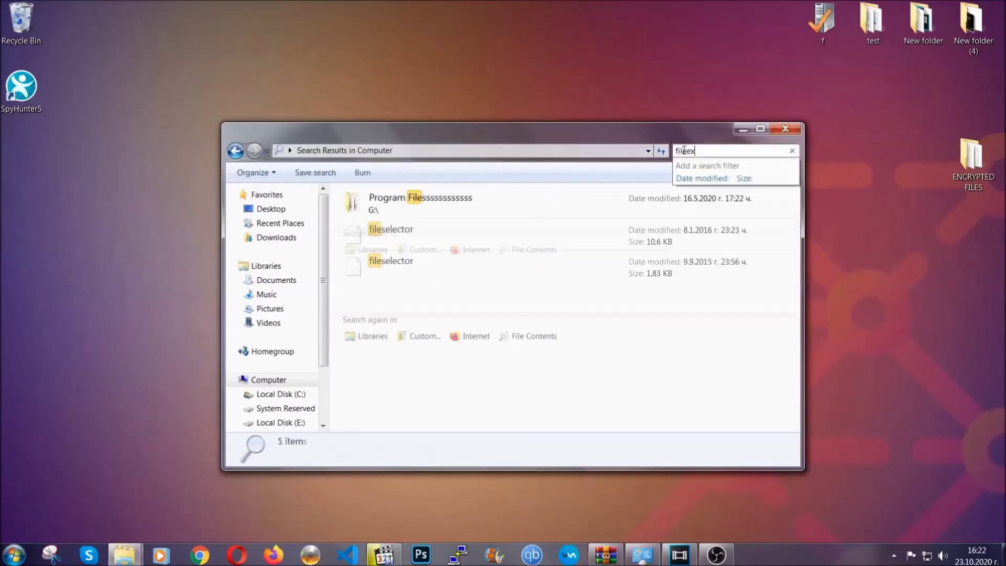
pyautogui.write('tension')
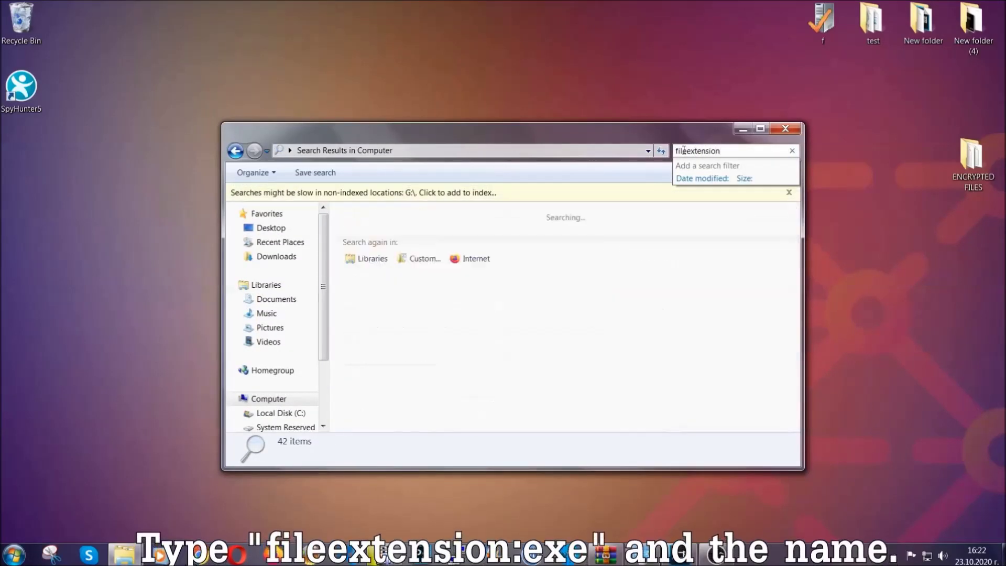
pyautogui.write(':exe Ex')
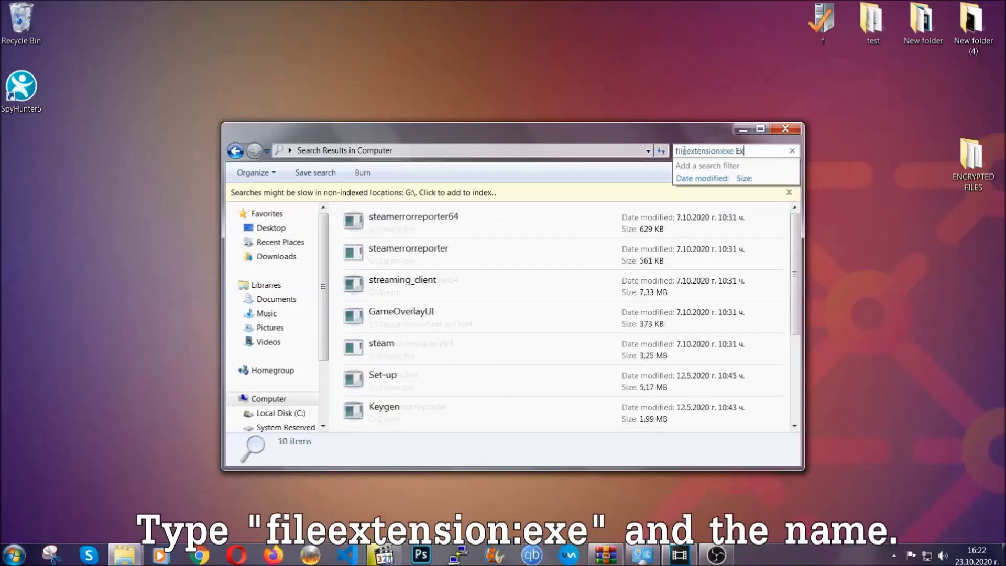
pyautogui.write('ample Virs')
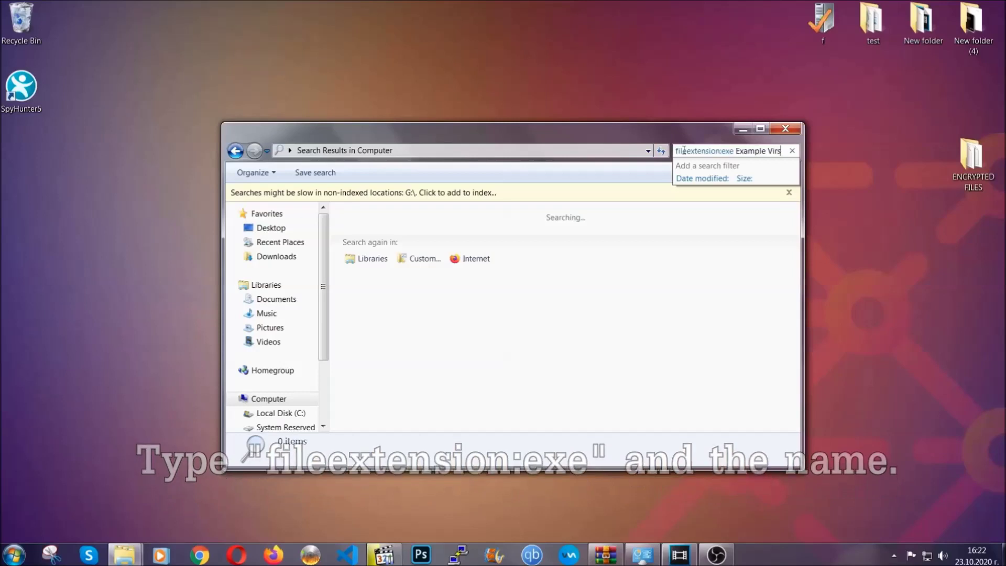
pyautogui.press('BackSpace')
pyautogui.write('us Name')
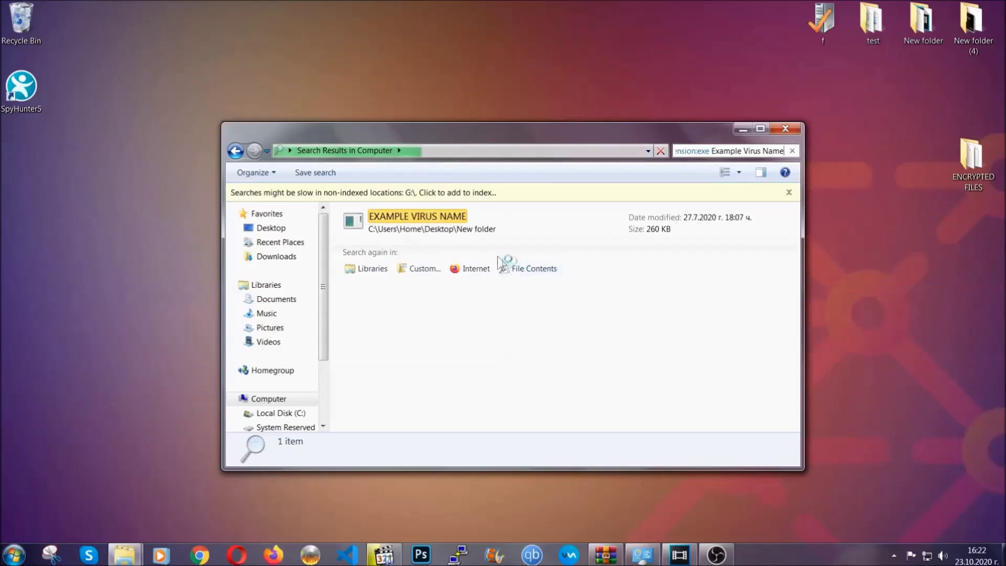
# Delete the EXAMPLE VIRUS NAME result to the Recycle Bin and close the search window.
pyautogui.click(439, 212)
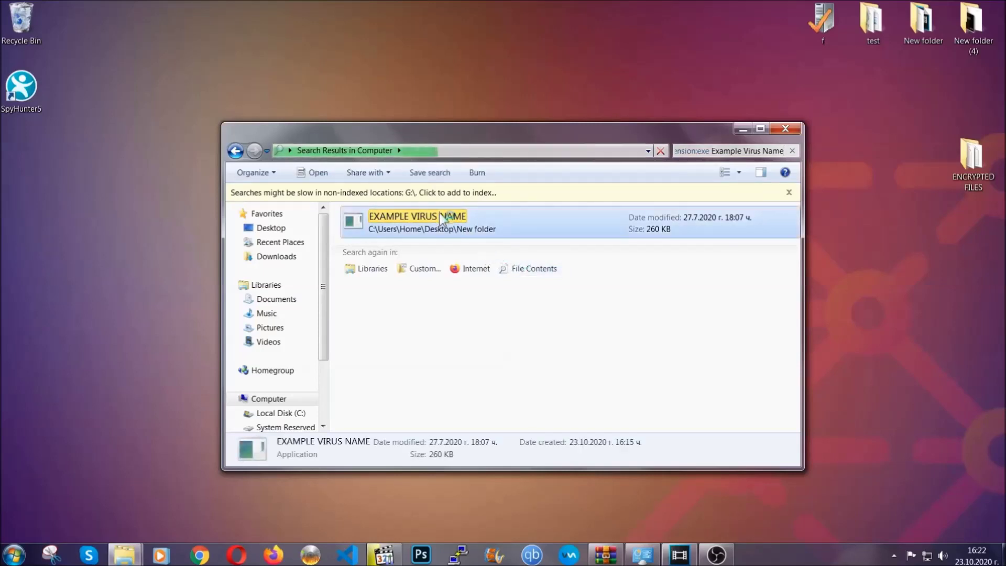
pyautogui.rightClick(439, 214)
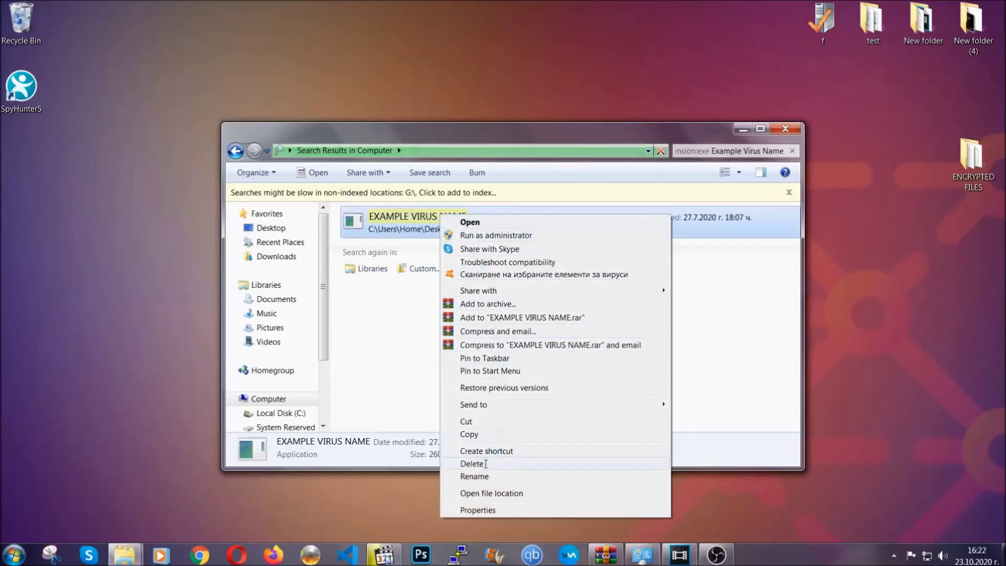
pyautogui.click(486, 464)
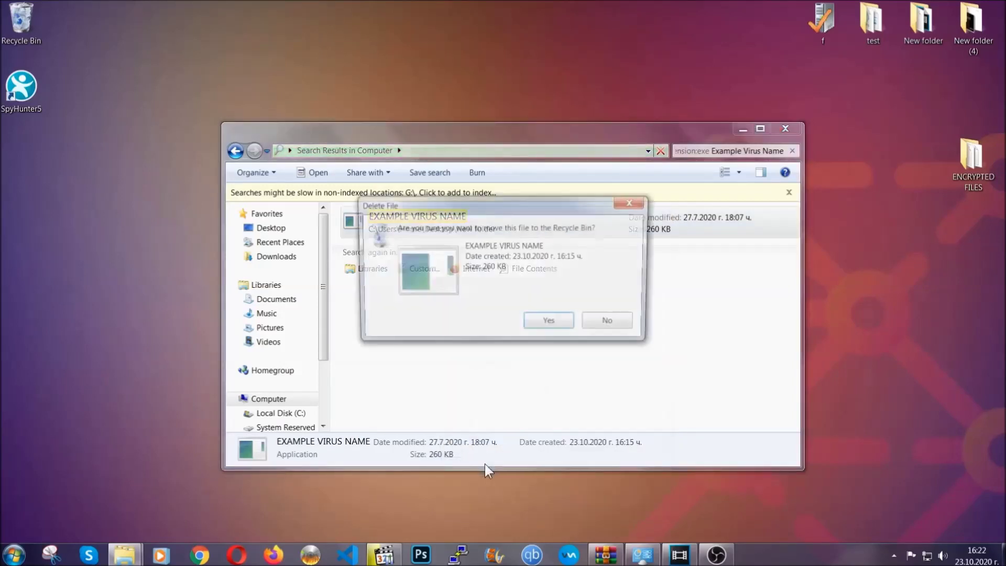
pyautogui.click(551, 325)
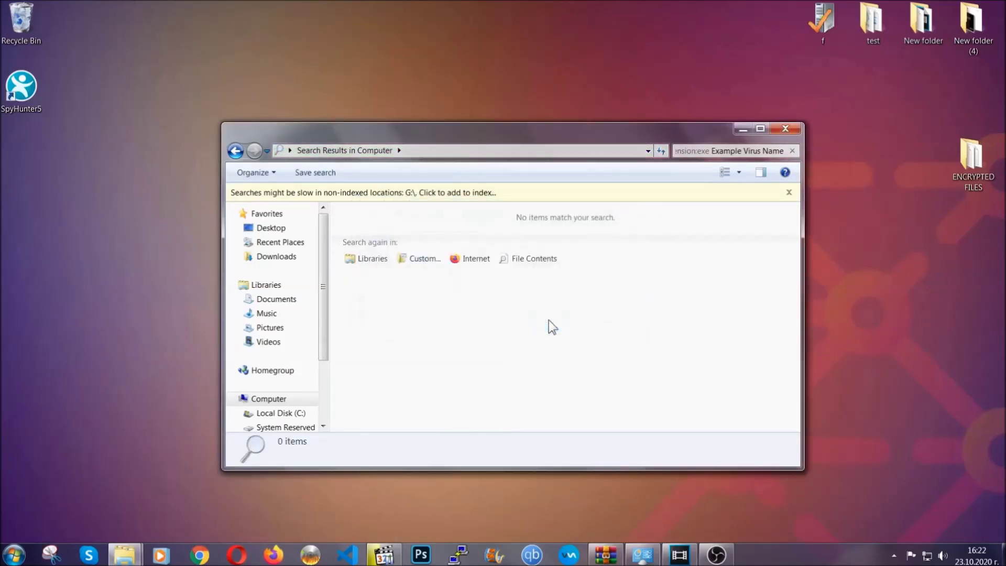
pyautogui.click(786, 128)
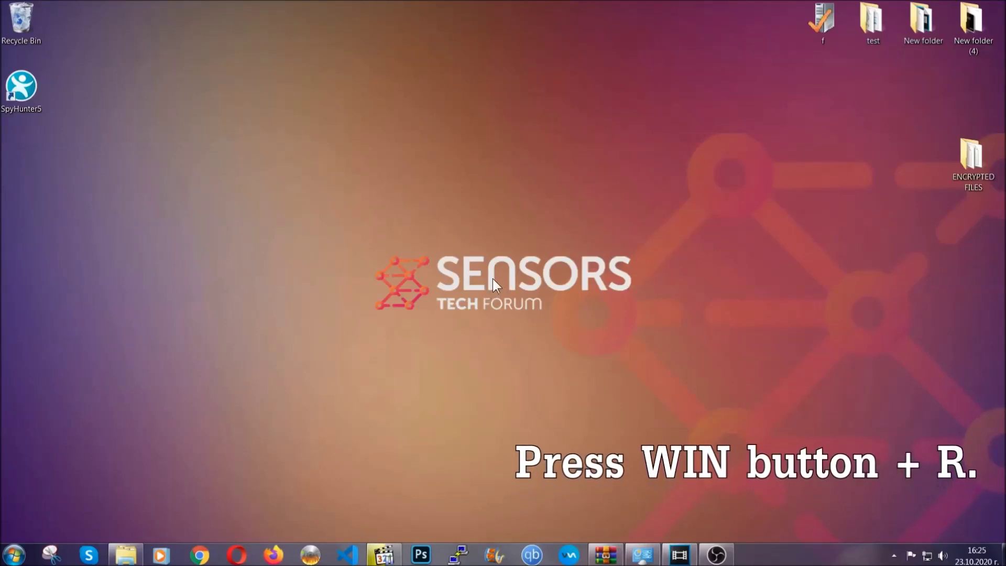
# Run REGEDIT from the Win+R Run box.
pyautogui.press('super+r')
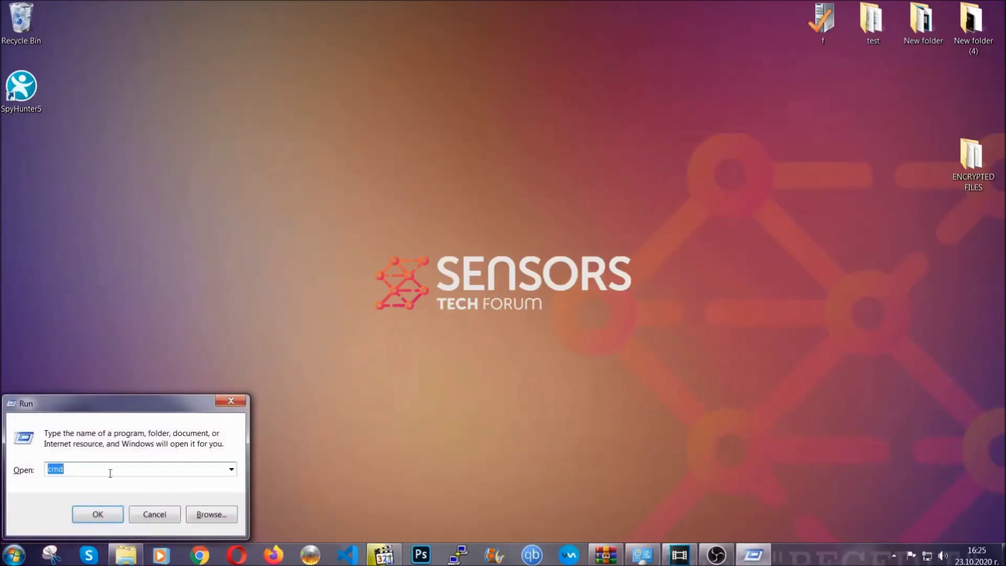
pyautogui.write('REGEDIT')
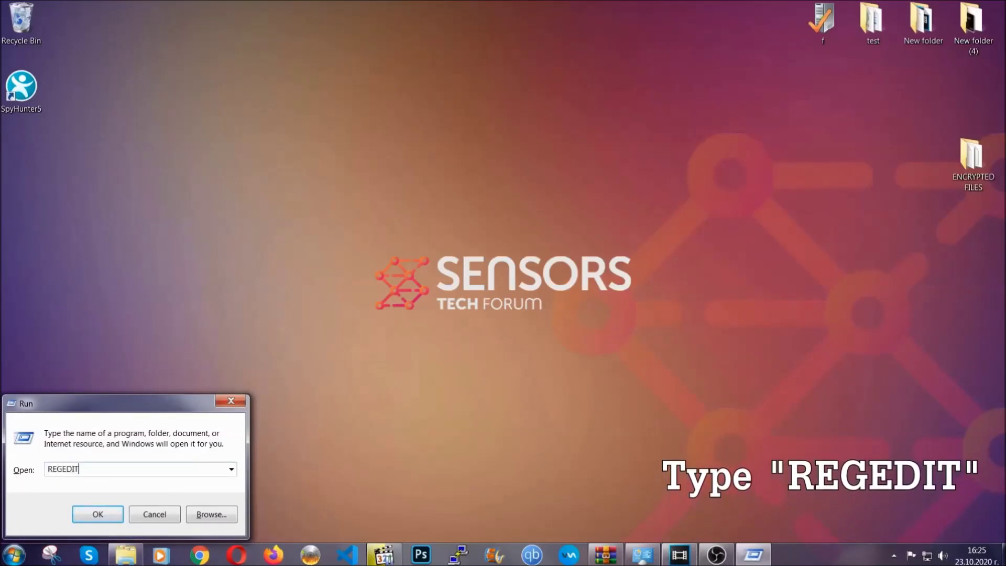
pyautogui.click(88, 515)
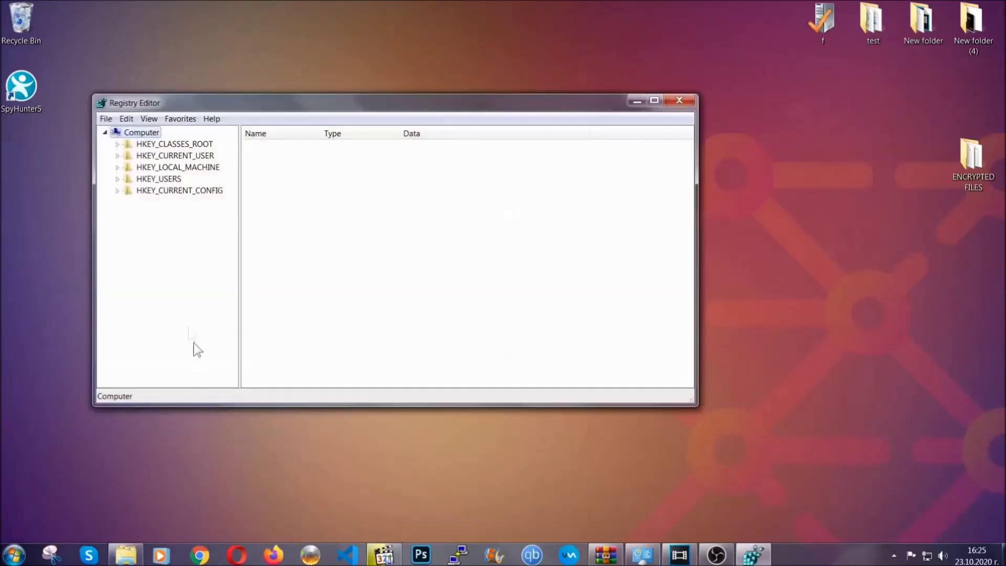
# Export the entire registry to the Desktop as BACKUP.
pyautogui.click(106, 120)
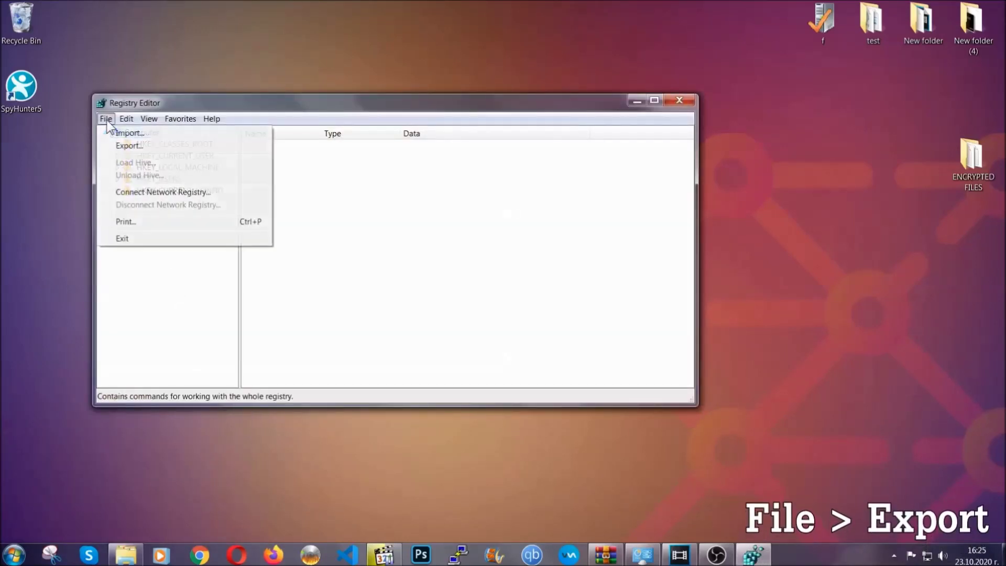
pyautogui.click(131, 145)
pyautogui.click(130, 223)
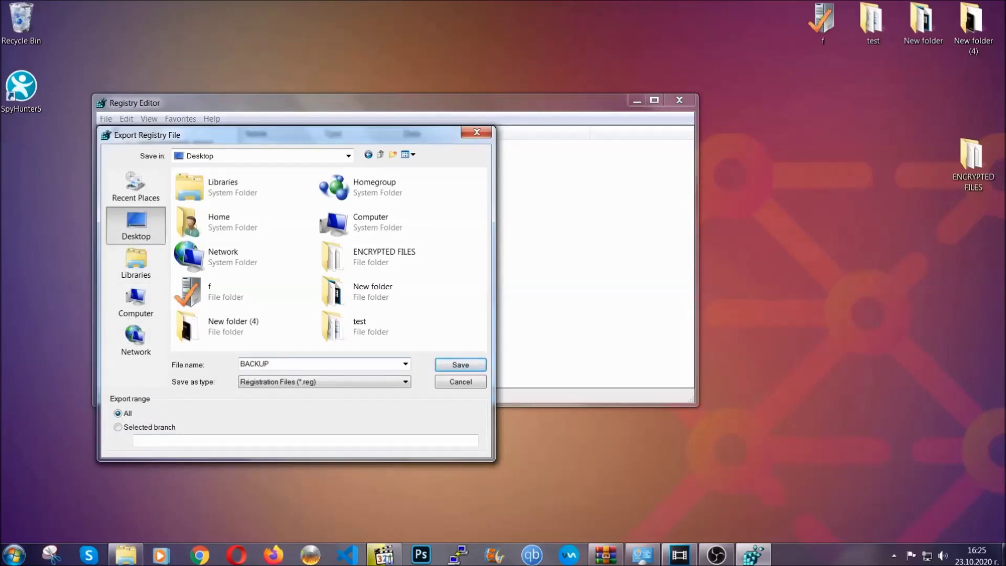
pyautogui.click(454, 366)
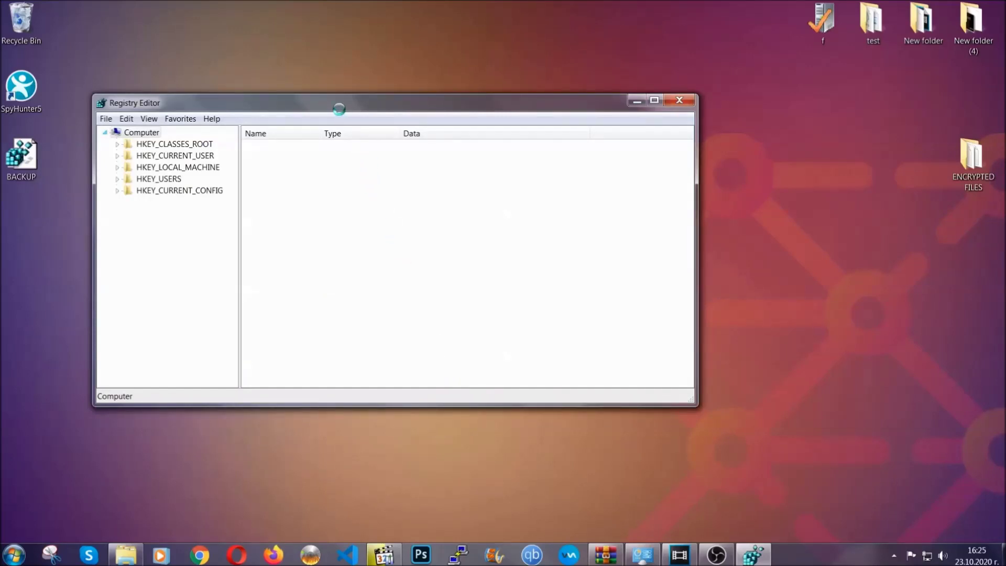
pyautogui.moveTo(339, 109); pyautogui.dragTo(439, 141)
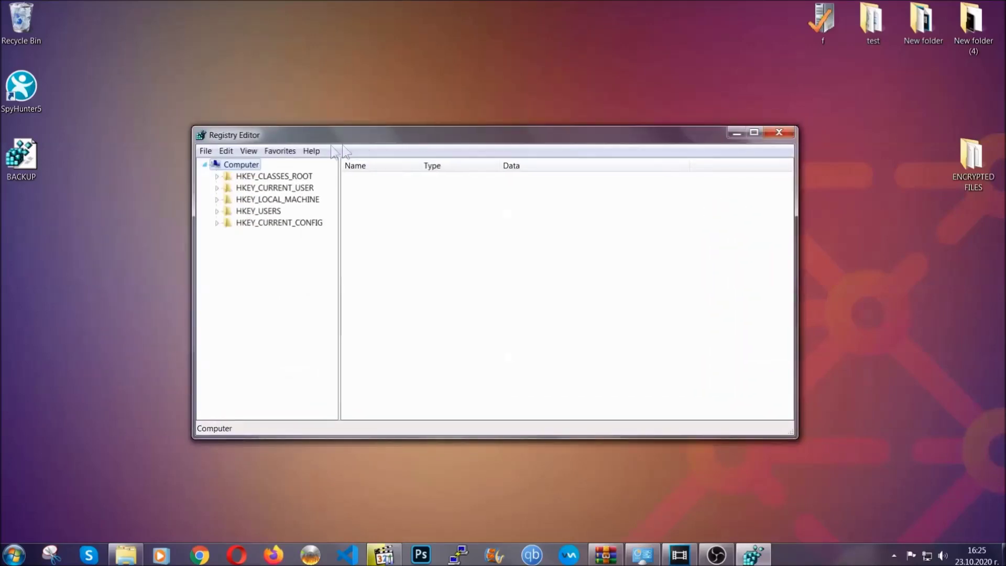
# Find 'RunOnce' to reach HKEY_CURRENT_USER\Software\Microsoft\Windows\CurrentVersion\RunOnce.
pyautogui.click(205, 151)
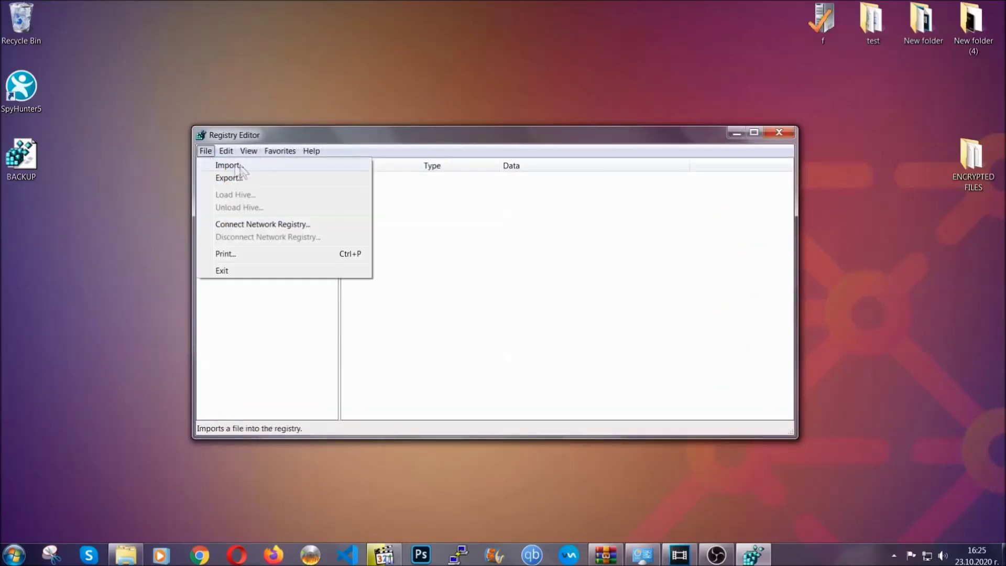
pyautogui.click(206, 152)
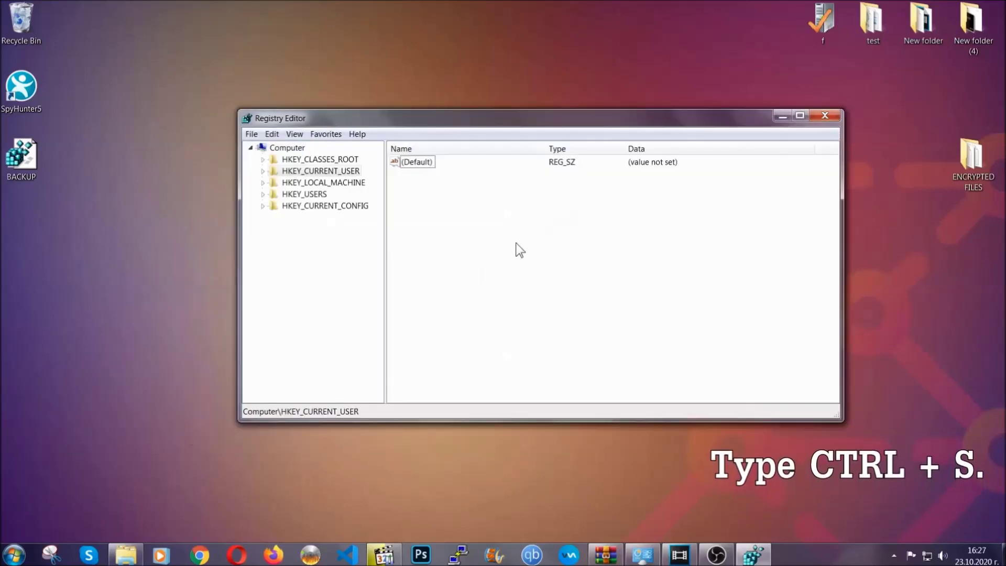
pyautogui.hotkey('ctrl', 'f')
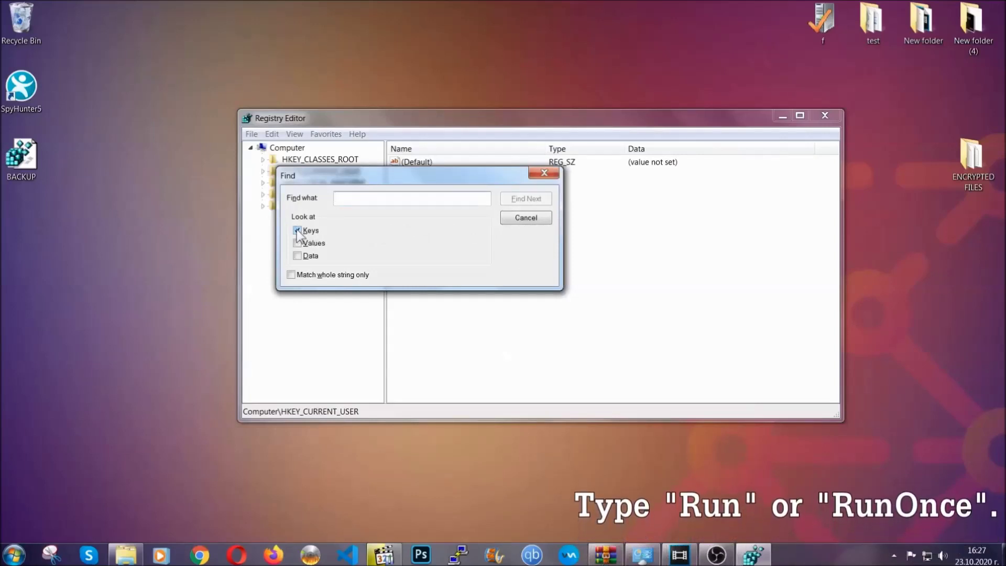
pyautogui.write('R')
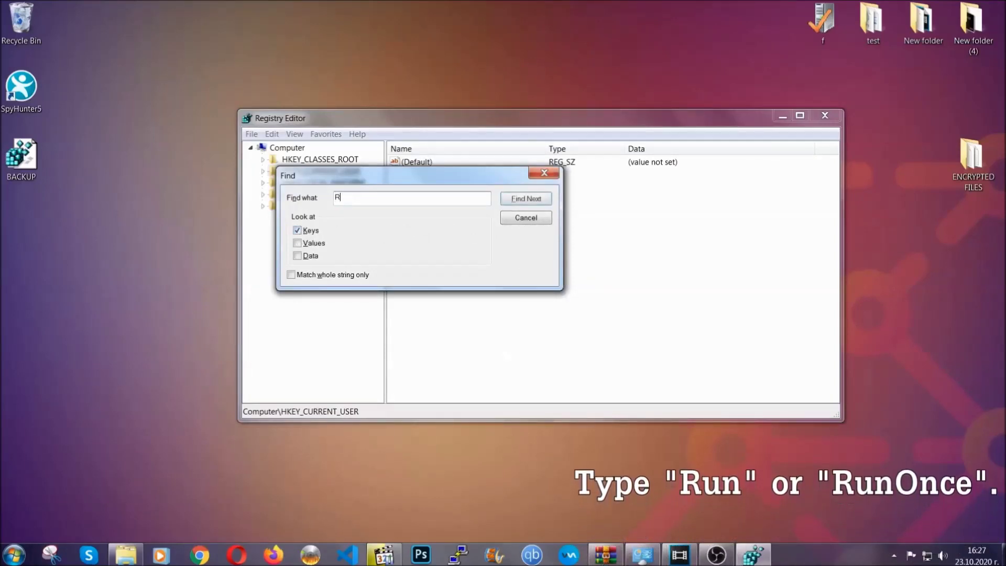
pyautogui.write('unOnce')
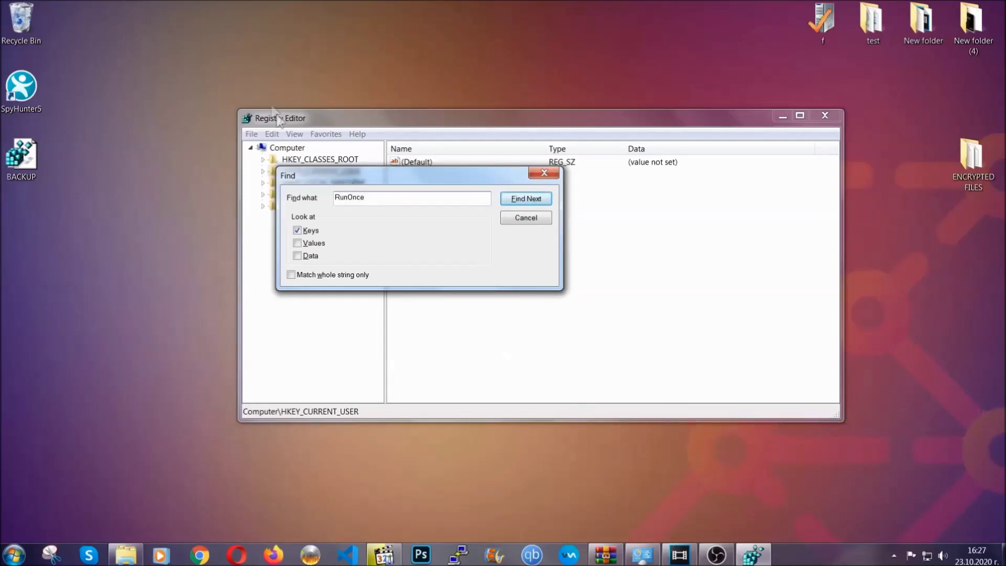
pyautogui.click(540, 202)
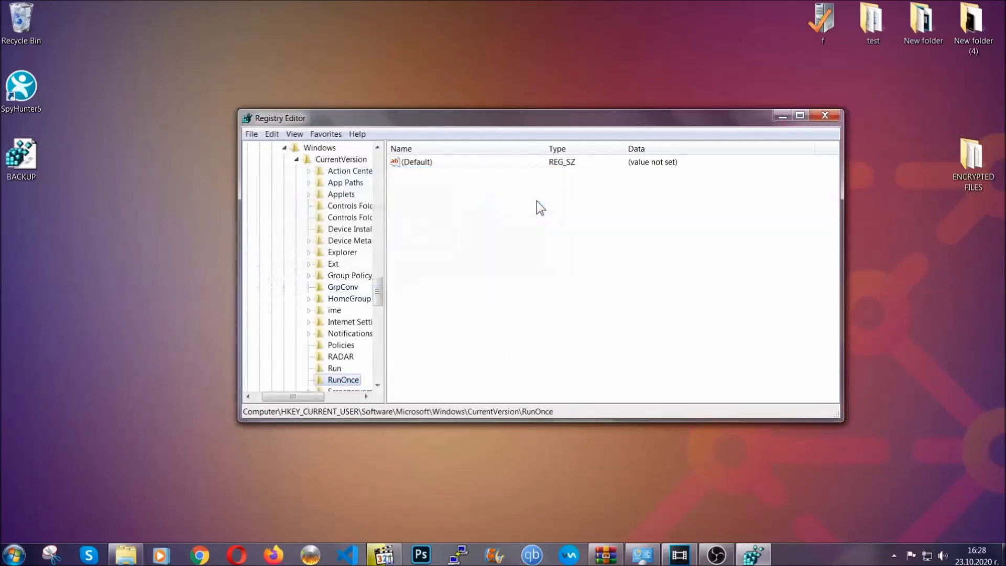
pyautogui.moveTo(381, 288); pyautogui.dragTo(380, 308)
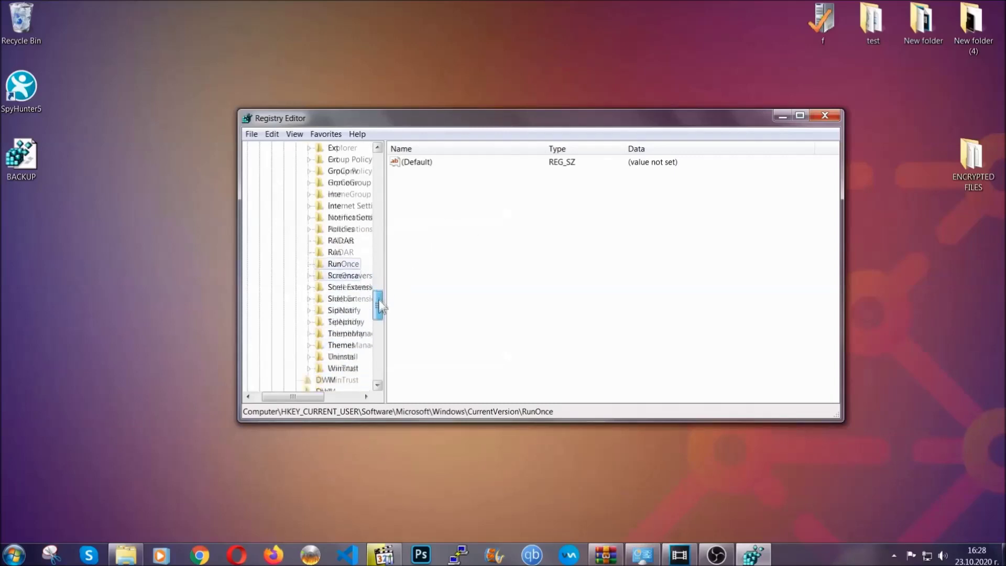
# Delete the THE VIRUS value from the Run key, confirm, and close Registry Editor.
pyautogui.click(334, 253)
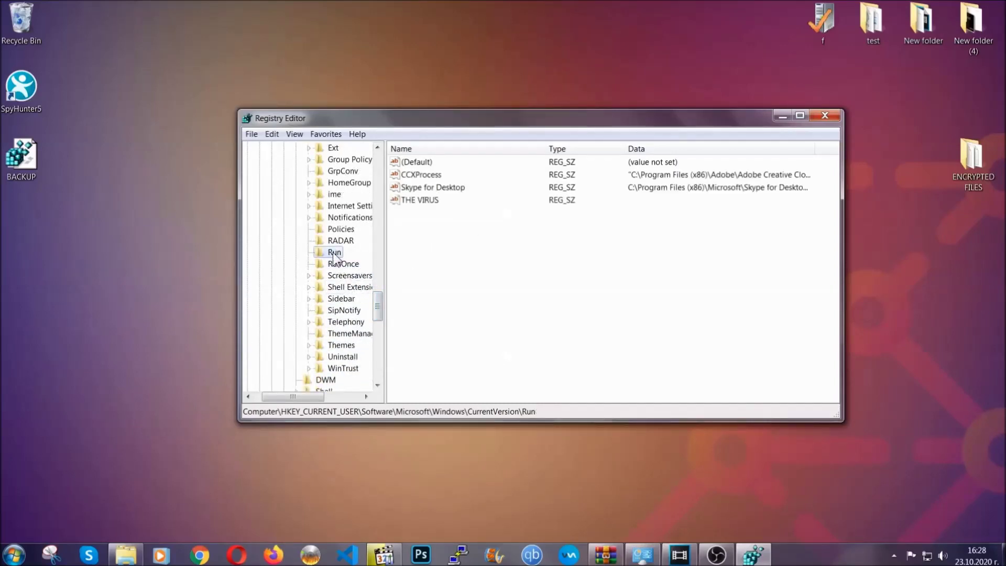
pyautogui.click(413, 201)
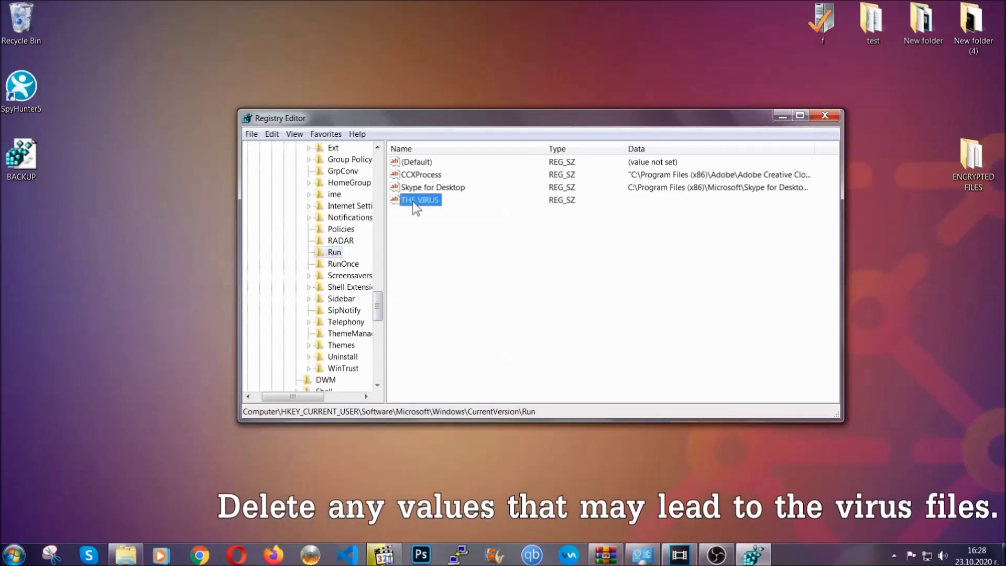
pyautogui.rightClick(413, 202)
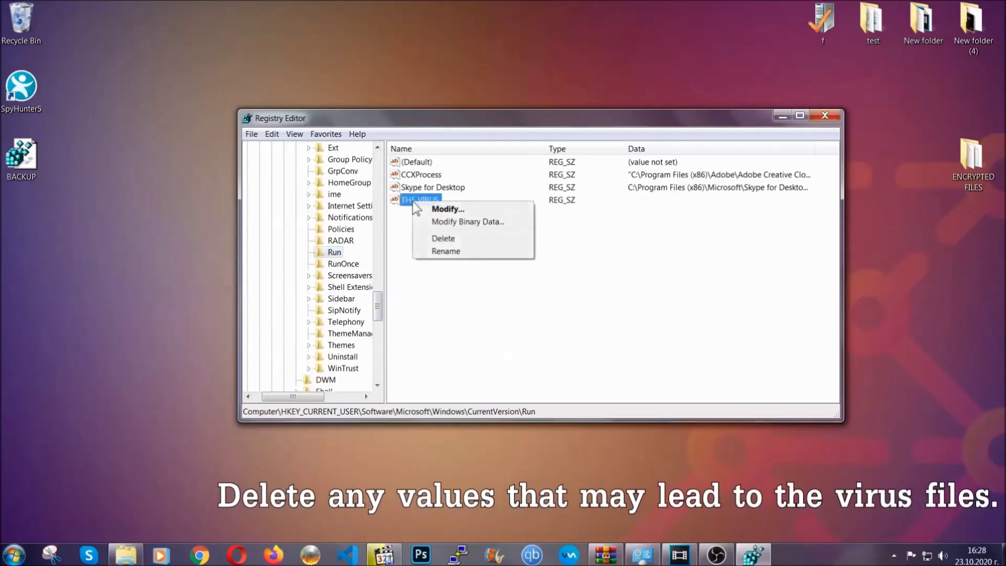
pyautogui.click(436, 239)
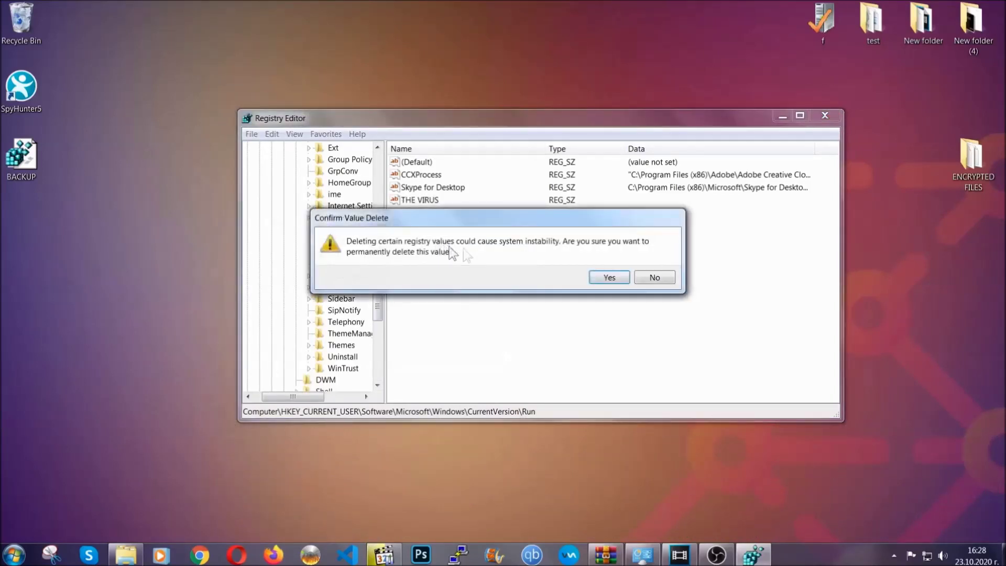
pyautogui.click(609, 279)
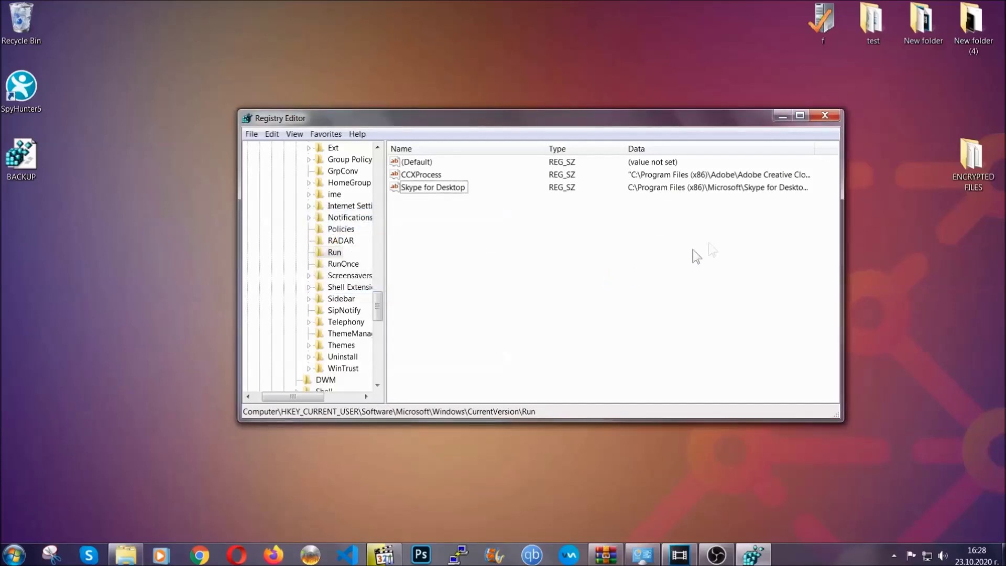
pyautogui.click(825, 115)
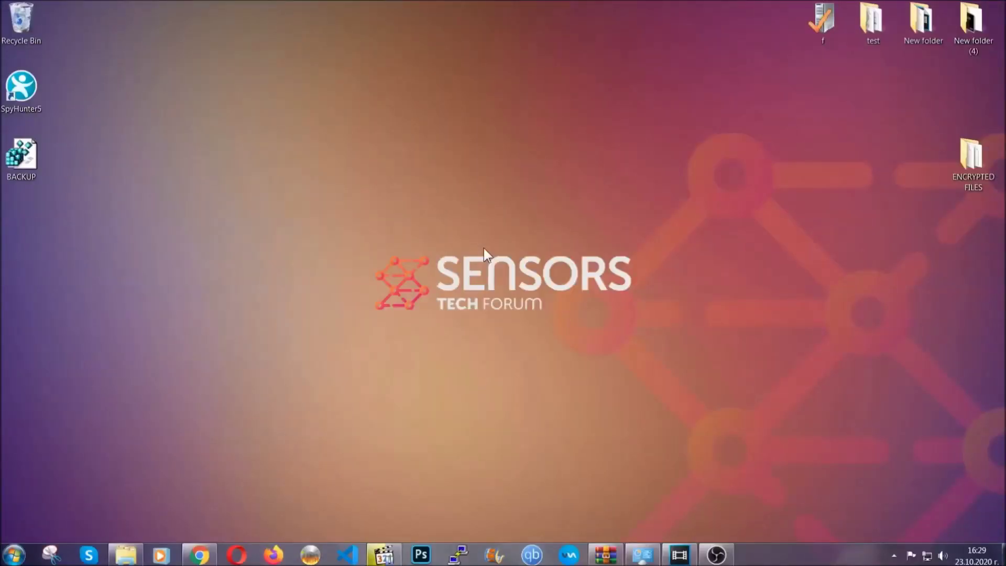
# Bring Chrome's SensorsTechForum ransomware file-recovery article forward and scroll to its Method 1–6 restore links.
pyautogui.click(200, 558)
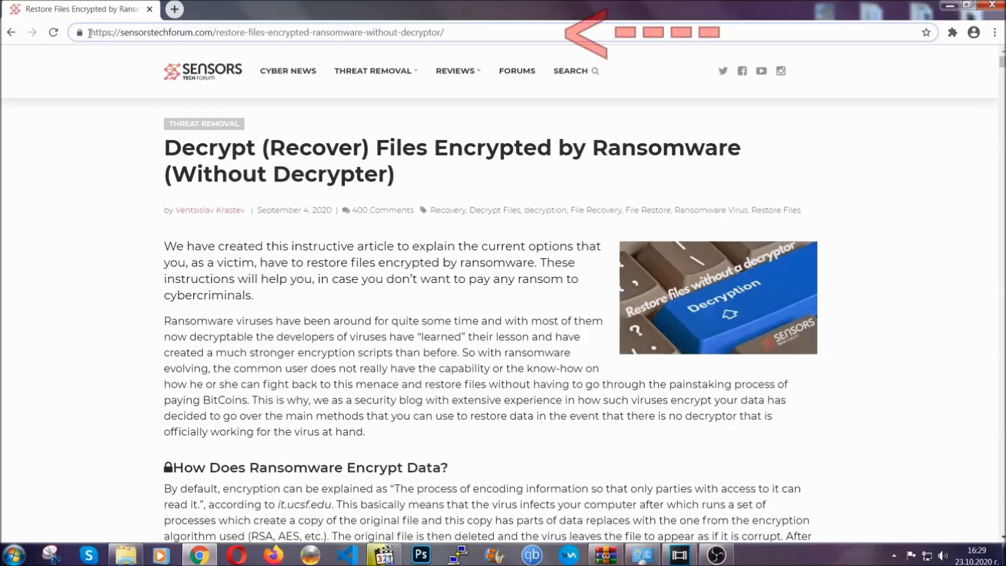
pyautogui.moveTo(91, 33); pyautogui.dragTo(454, 36)
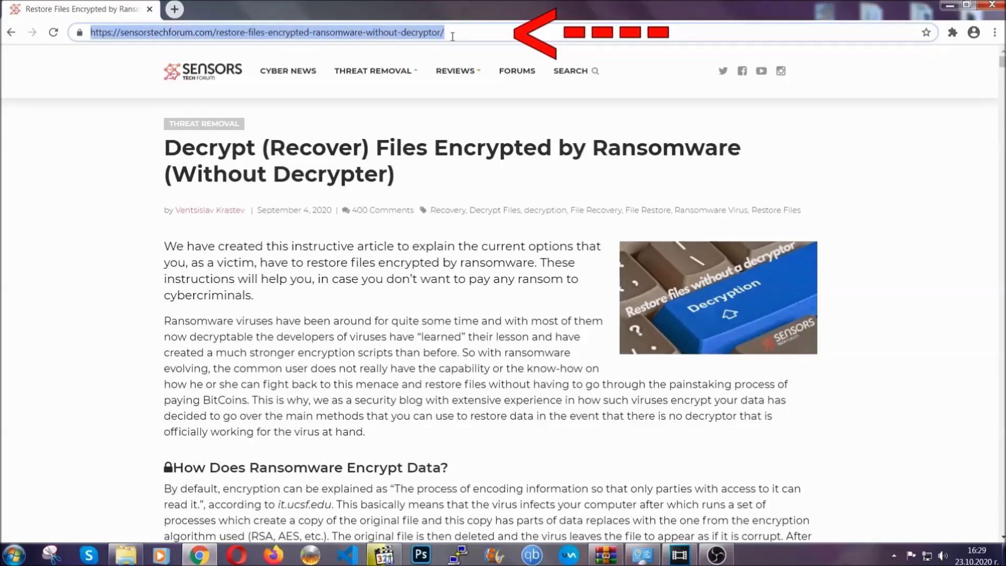
pyautogui.moveTo(470, 127)
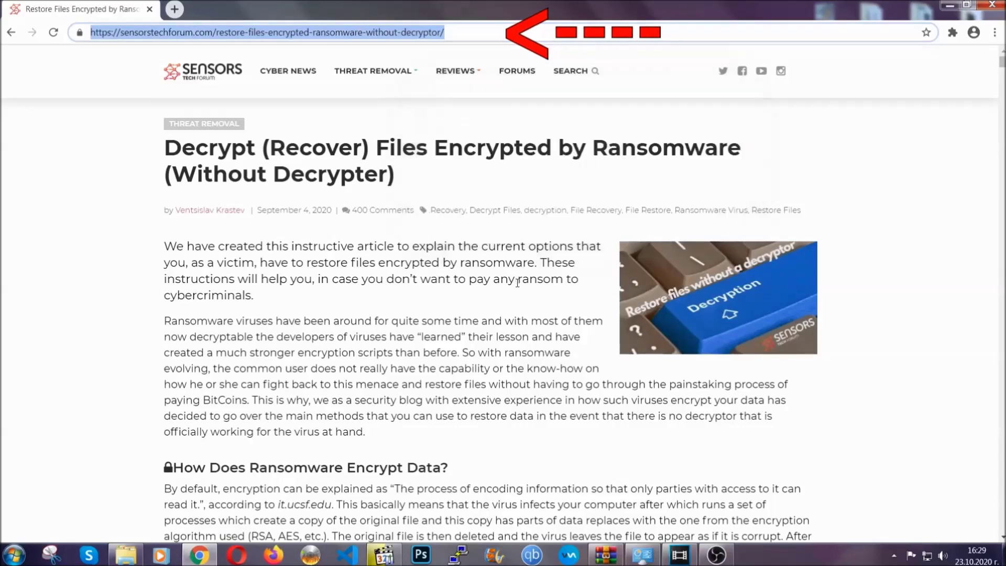
pyautogui.scroll(-5, 518, 285)
pyautogui.scroll(-7, 518, 285)
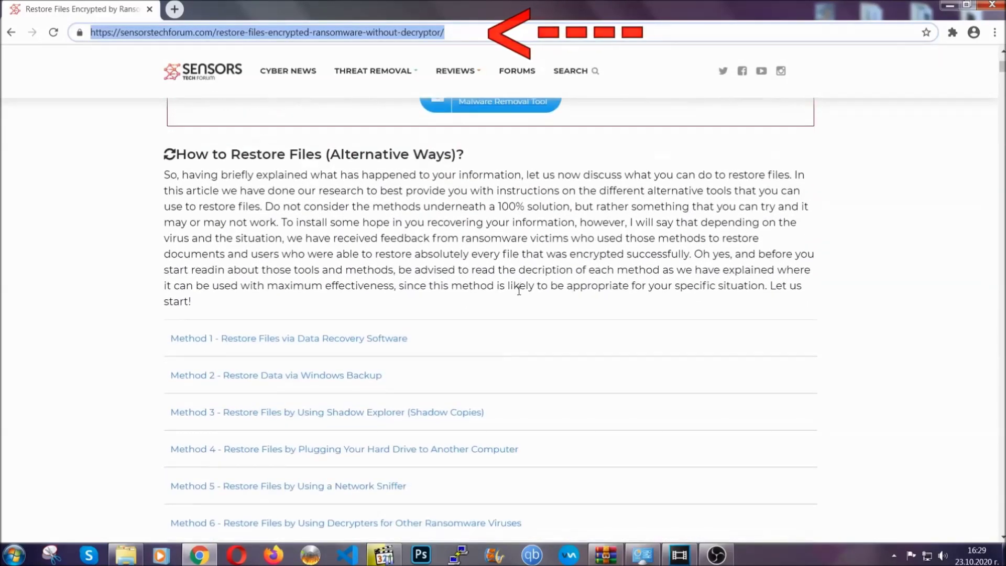
pyautogui.scroll(-3, 519, 287)
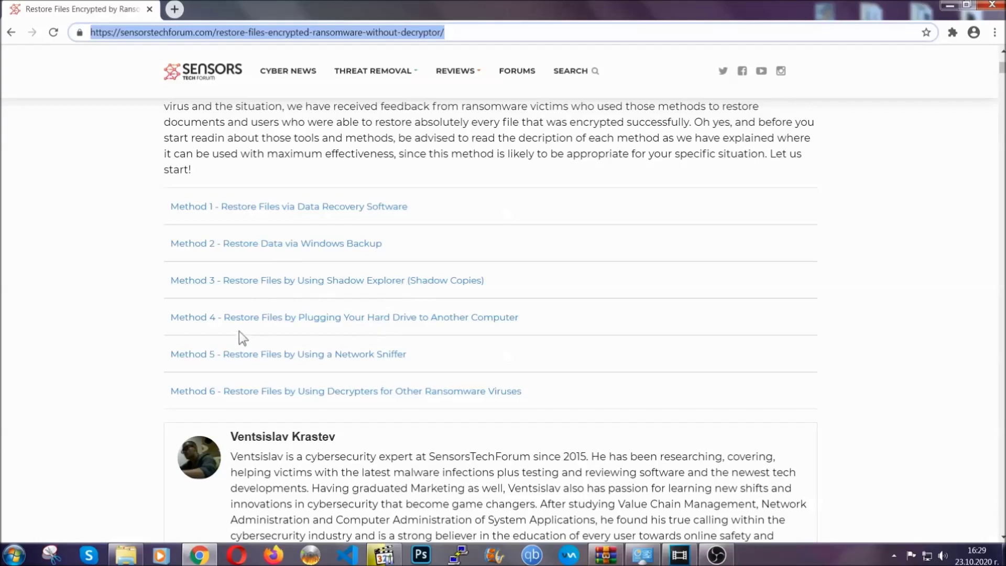
# Expand Method 2 (Windows Backup) and its Step1, Step2 and Step3 instructions.
pyautogui.click(313, 242)
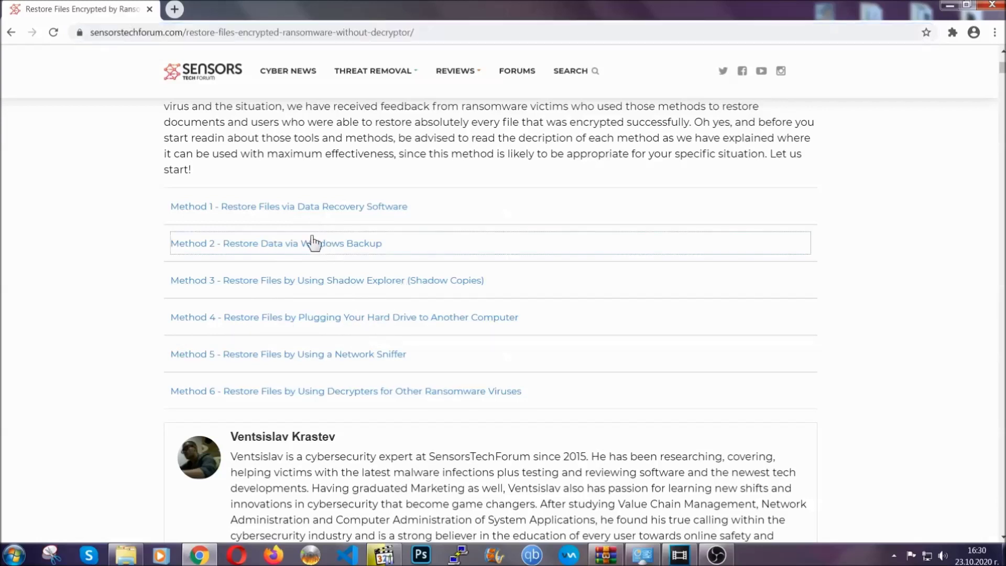
pyautogui.moveTo(297, 315); pyautogui.dragTo(360, 400)
pyautogui.click(356, 394)
pyautogui.scroll(-4, 360, 391)
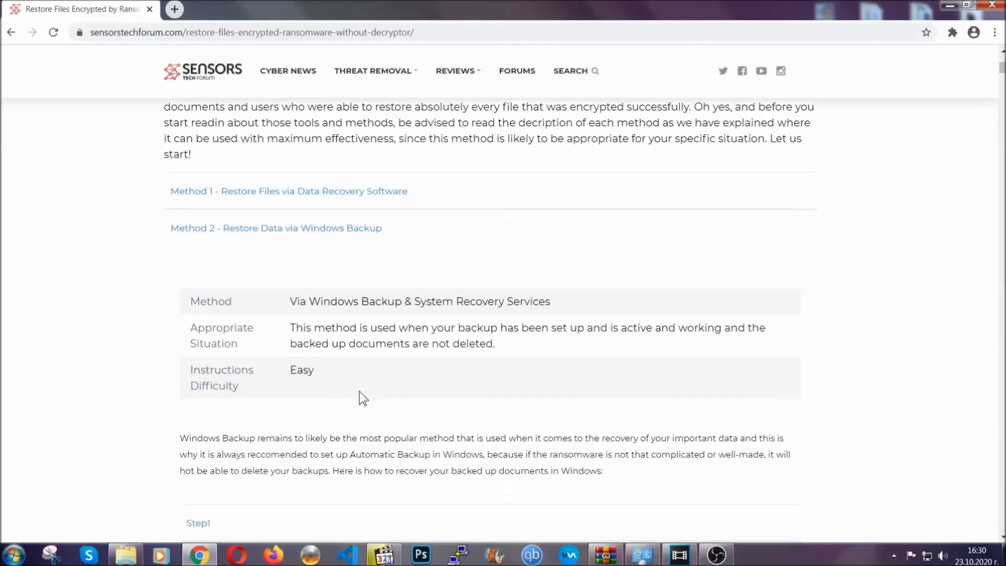
pyautogui.scroll(-1, 360, 391)
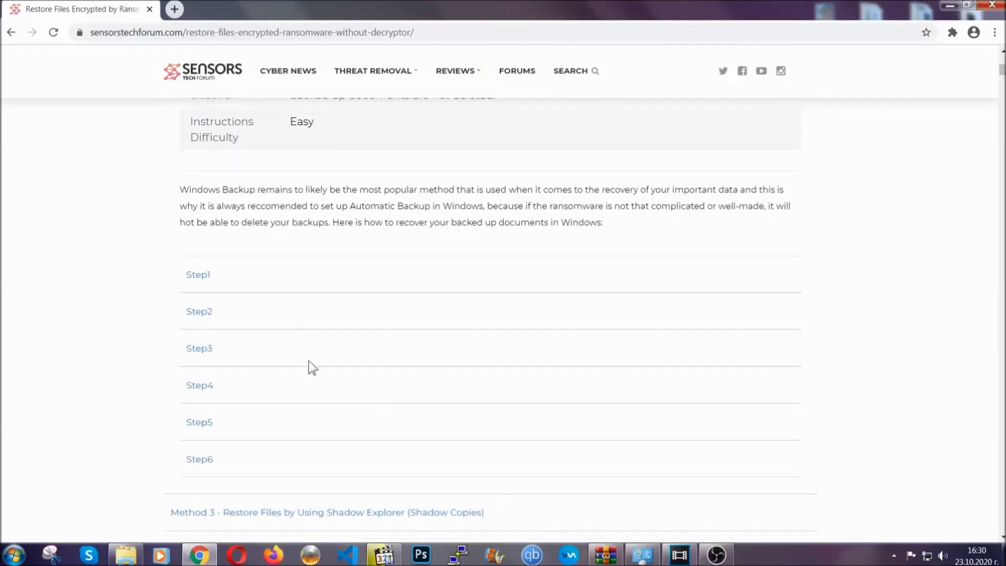
pyautogui.click(206, 278)
pyautogui.scroll(-5, 472, 330)
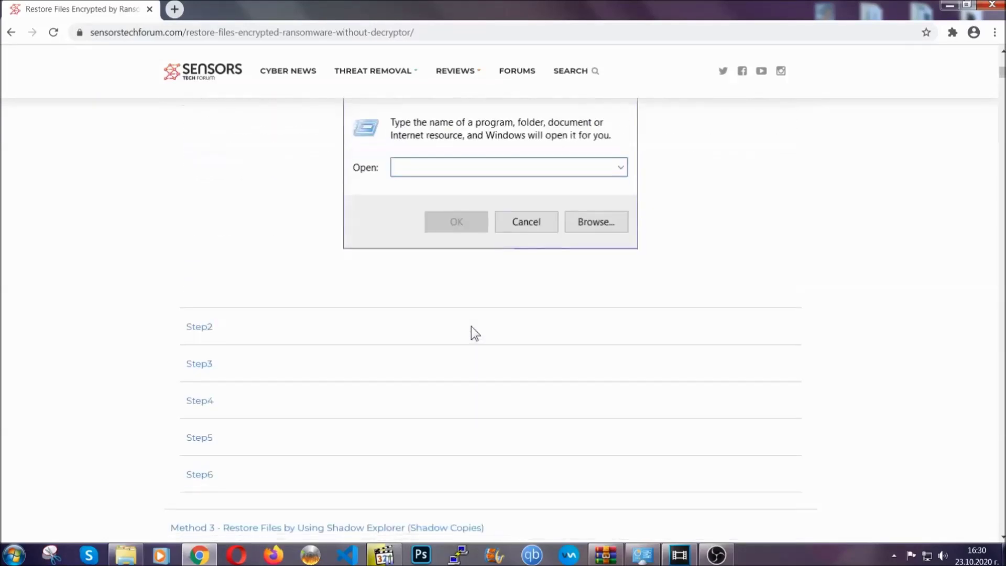
pyautogui.click(237, 329)
pyautogui.scroll(-5, 451, 336)
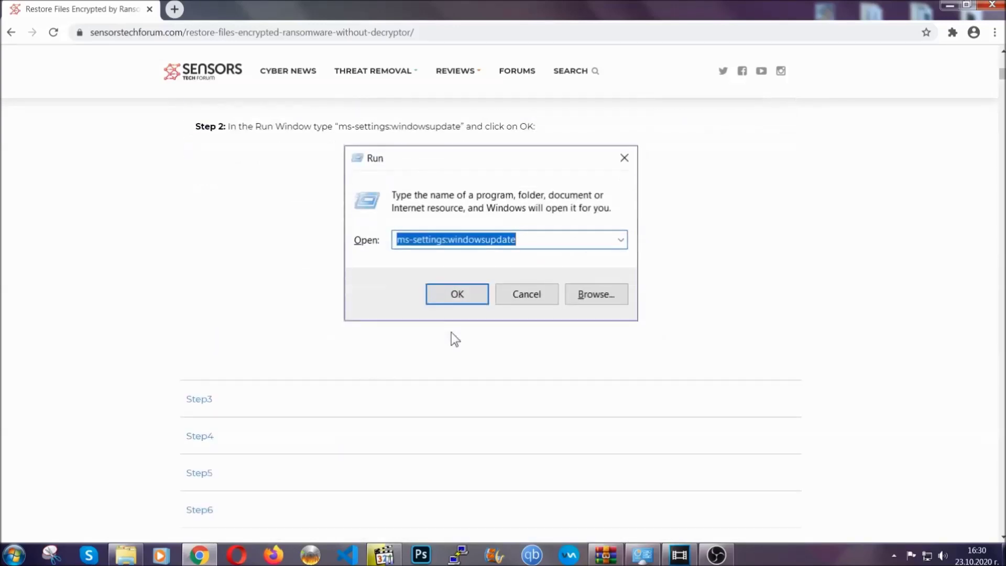
pyautogui.click(296, 385)
# Scroll through the expanded steps, then minimize Chrome to show the desktop again.
pyautogui.scroll(-4, 384, 355)
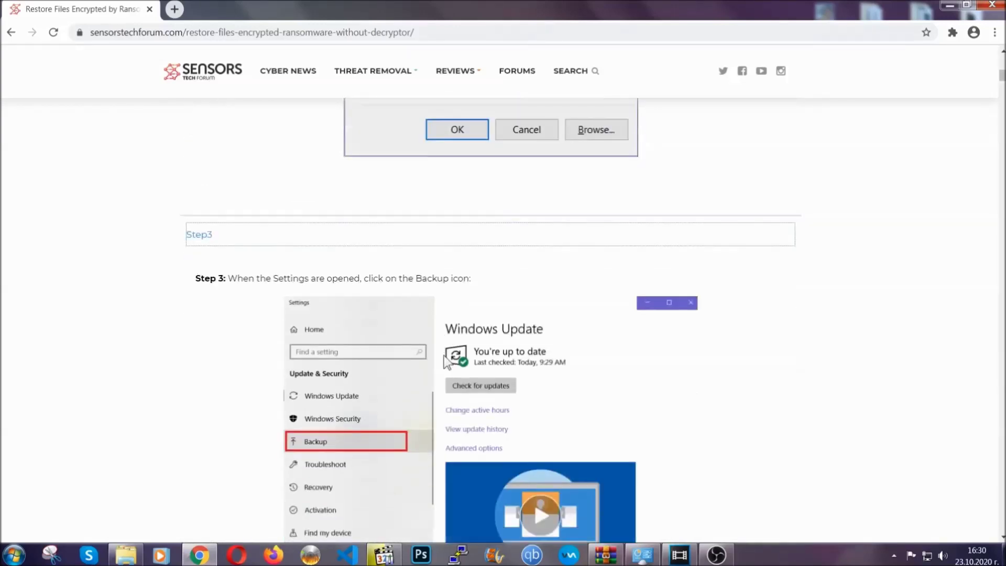
pyautogui.scroll(-3, 444, 356)
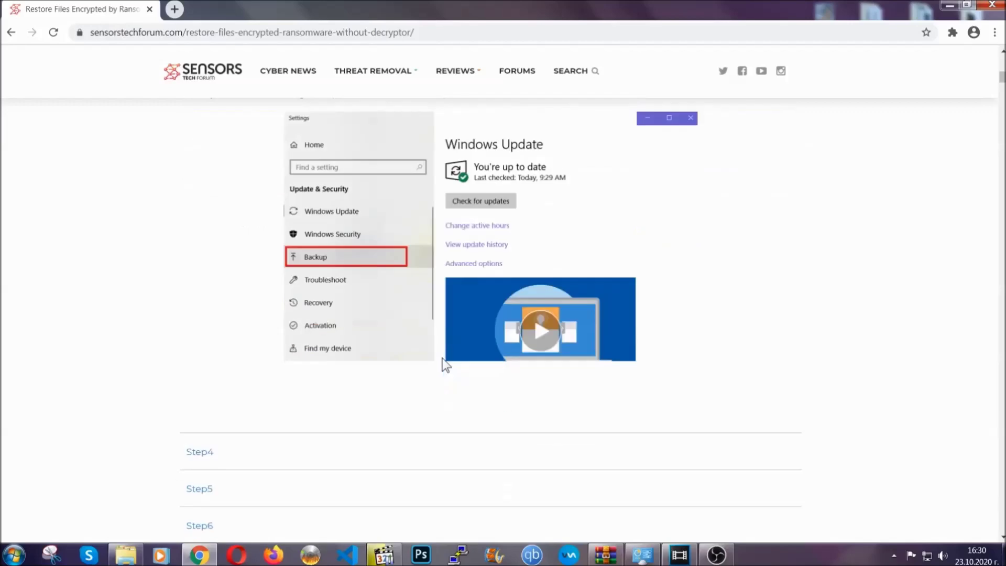
pyautogui.scroll(-2, 442, 358)
pyautogui.scroll(-7, 442, 360)
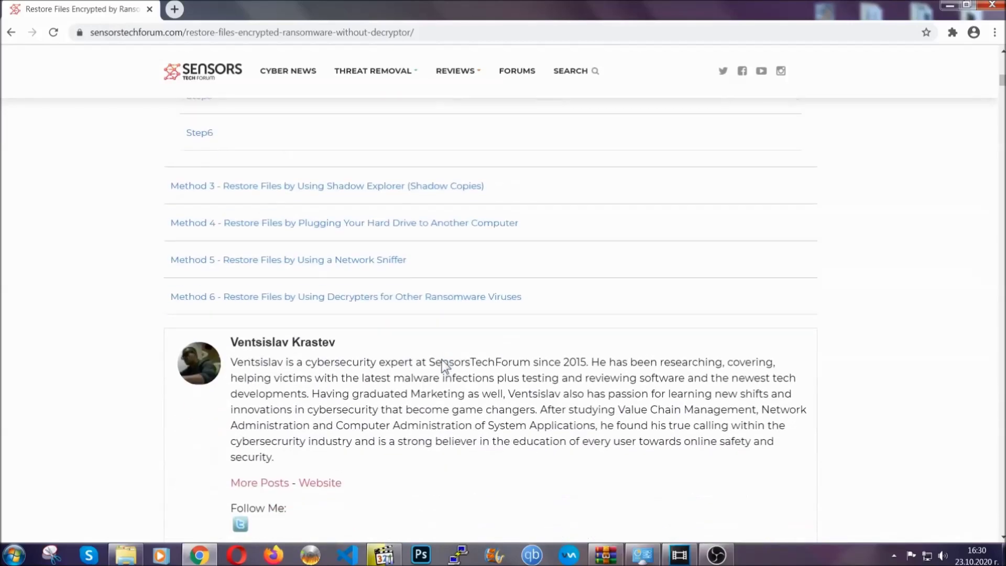
pyautogui.scroll(15, 442, 362)
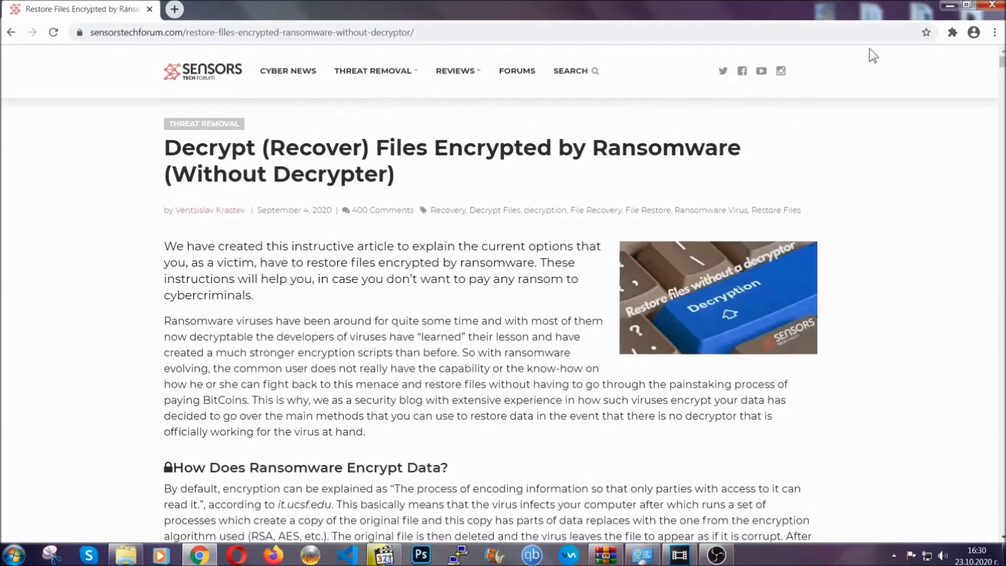
pyautogui.click(950, 5)
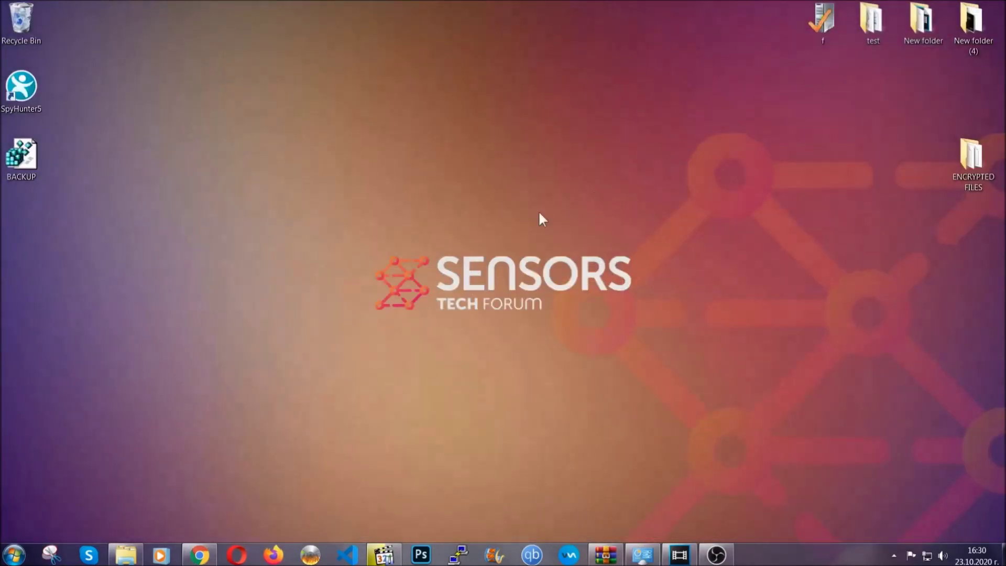